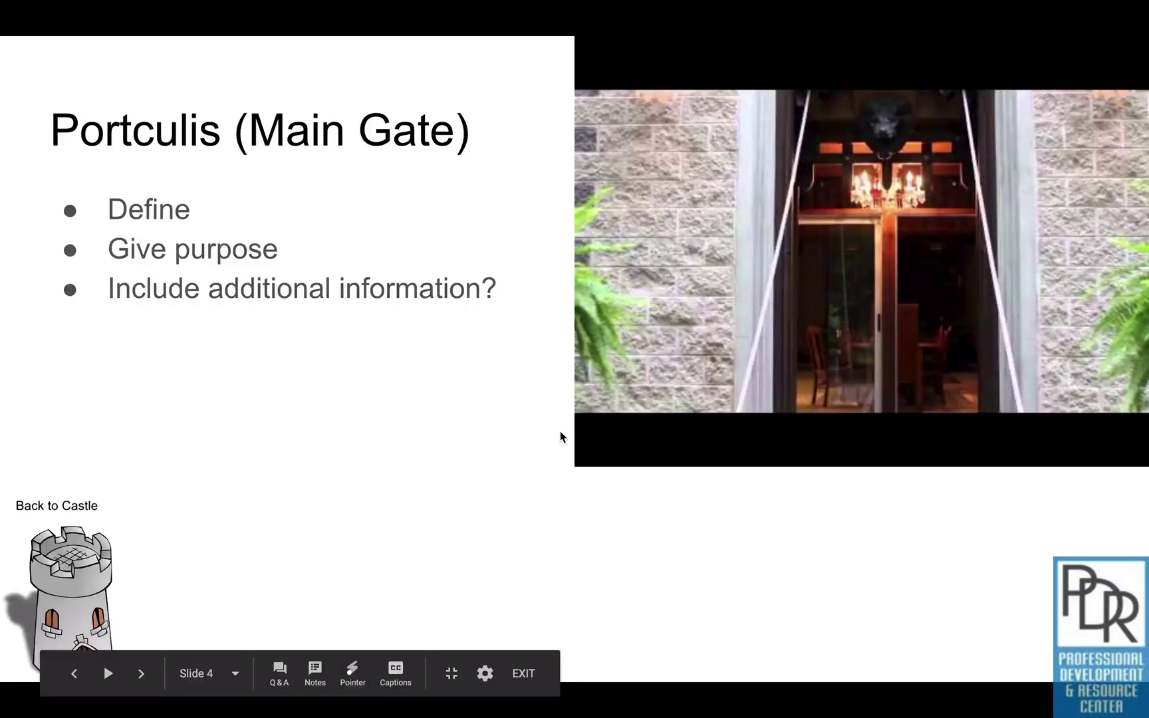
Step: Click the Back to Castle tower to return to the castle slide, then exit to the editor
left_click(82, 635)
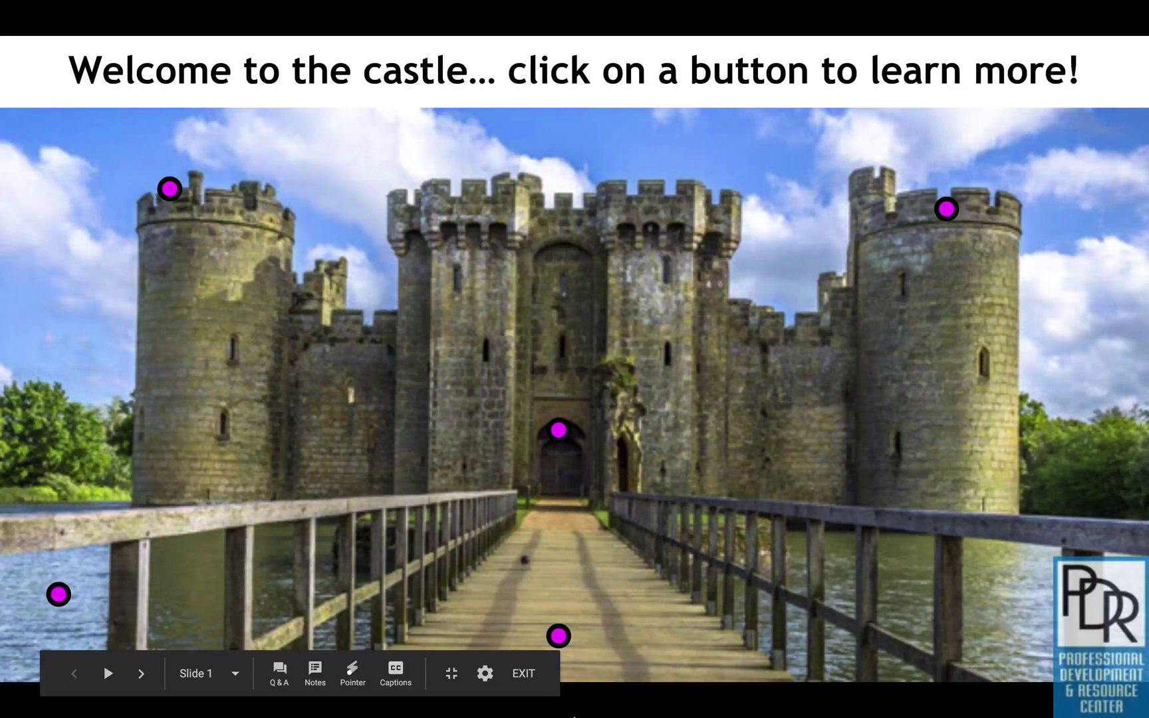
left_click(525, 673)
left_click(521, 286)
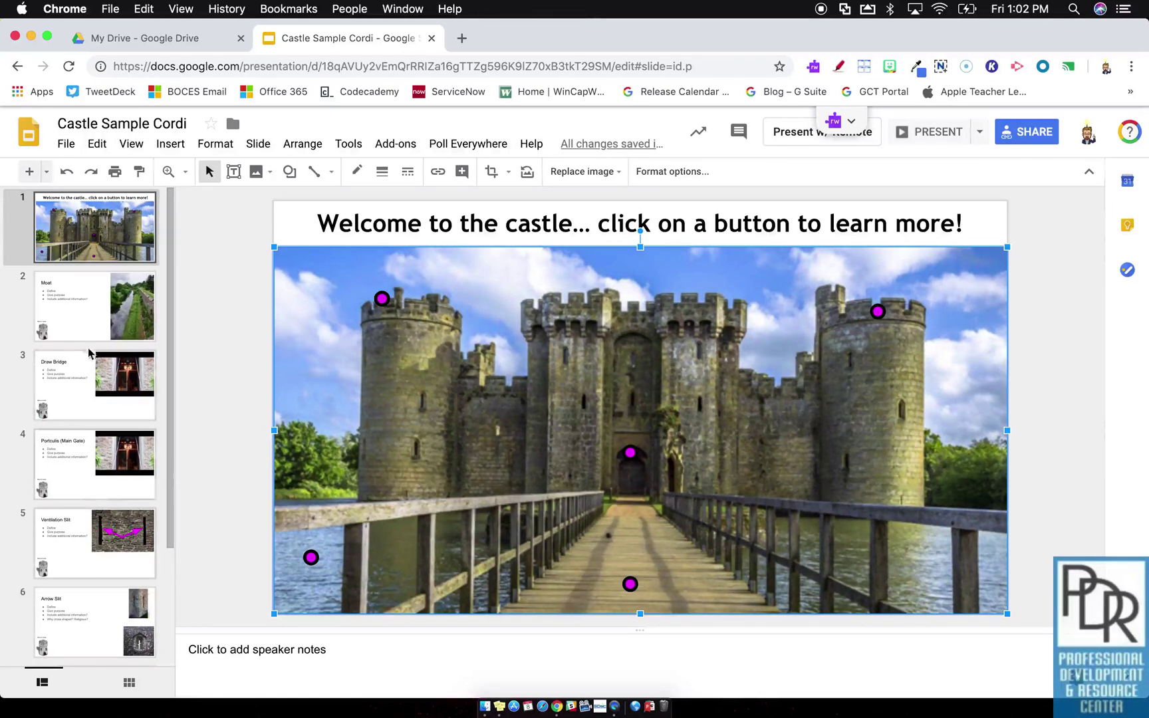
left_click(70, 525)
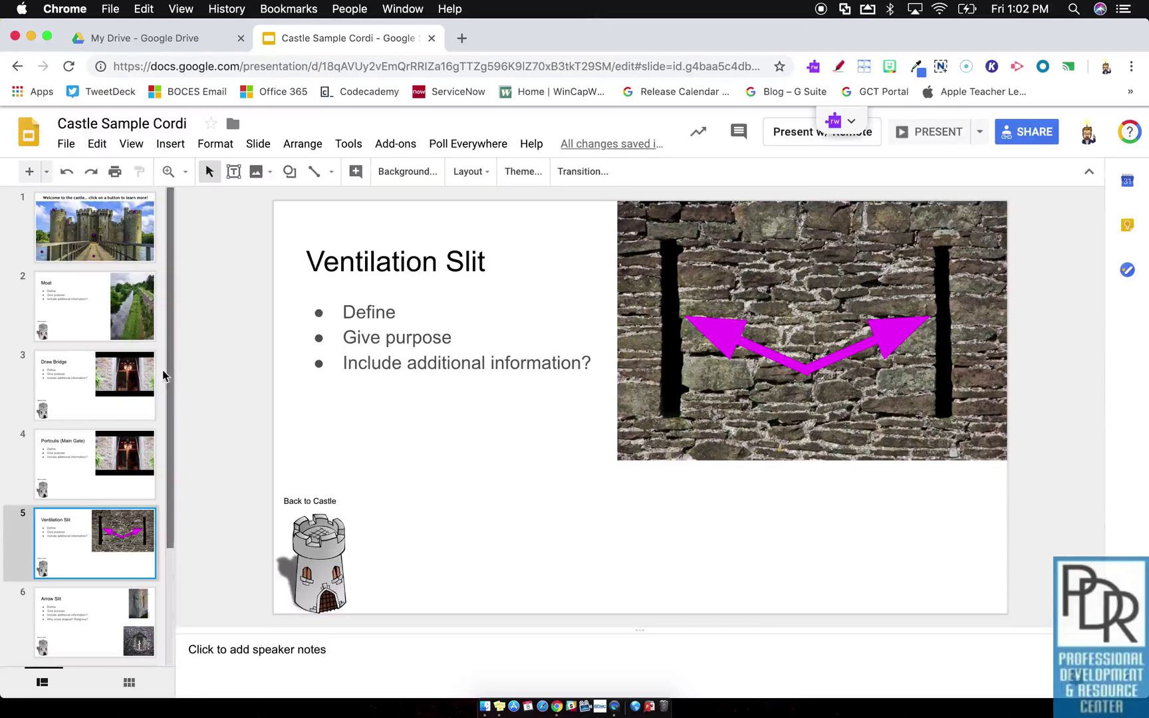
left_click(109, 227)
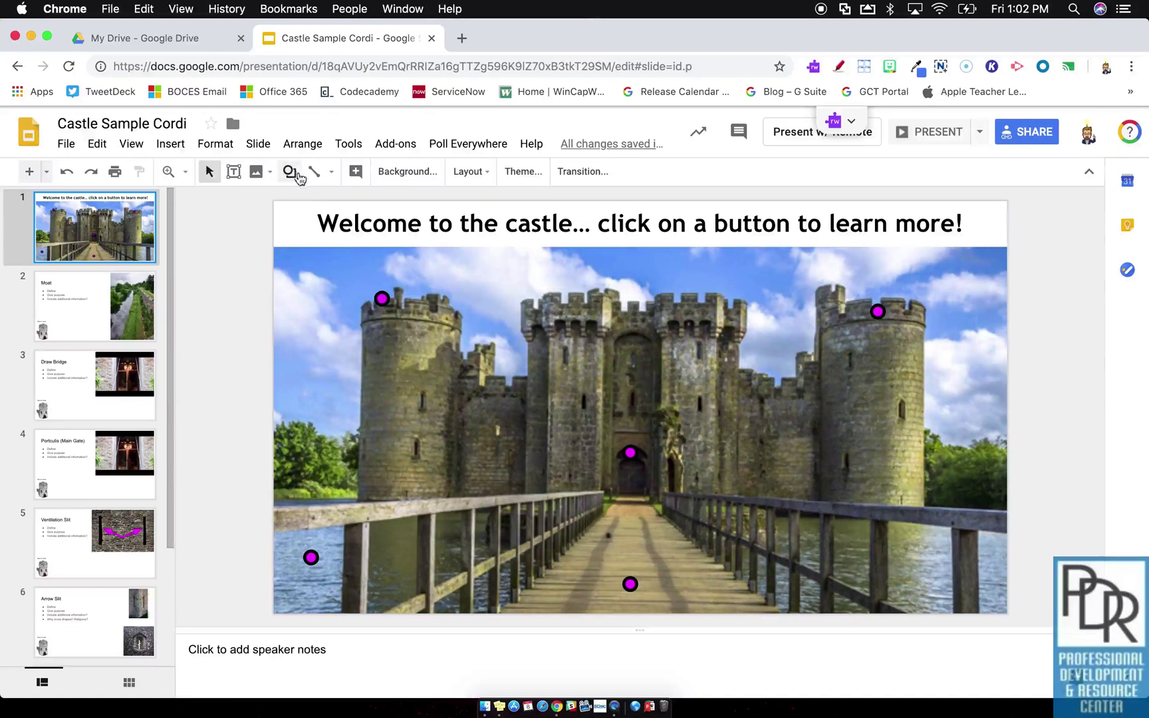
Step: Draw a small oval on the right tower of the castle picture
left_click(290, 171)
mouse_move(316, 201)
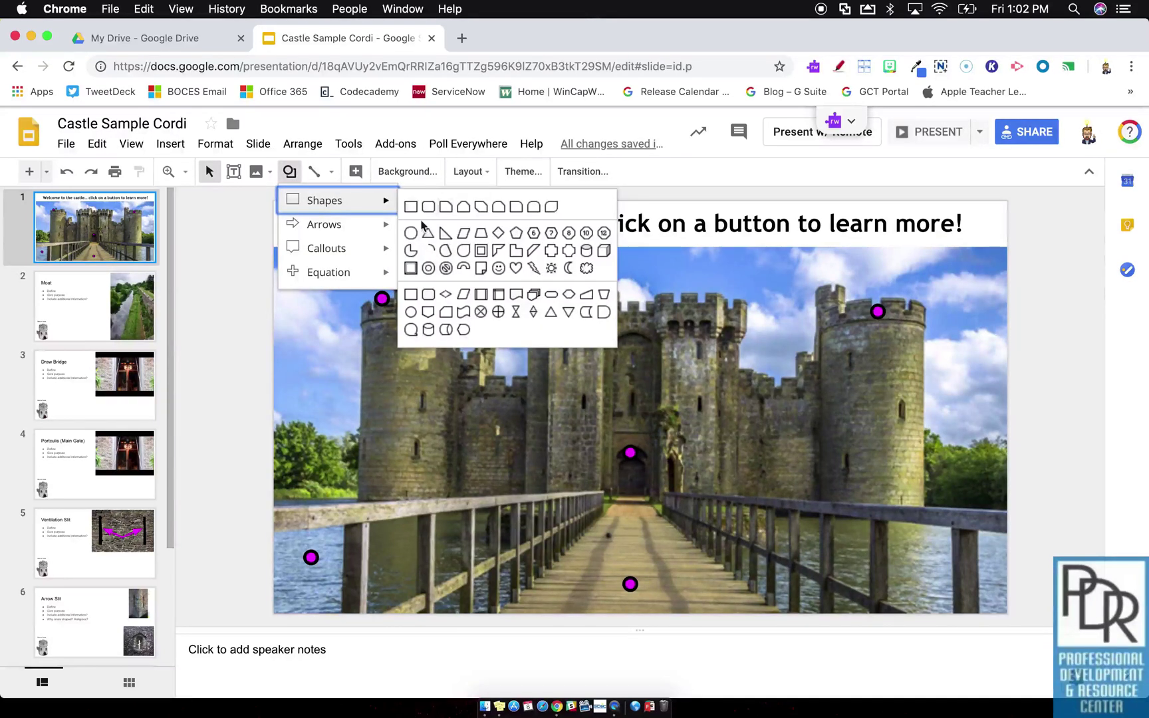
left_click(412, 227)
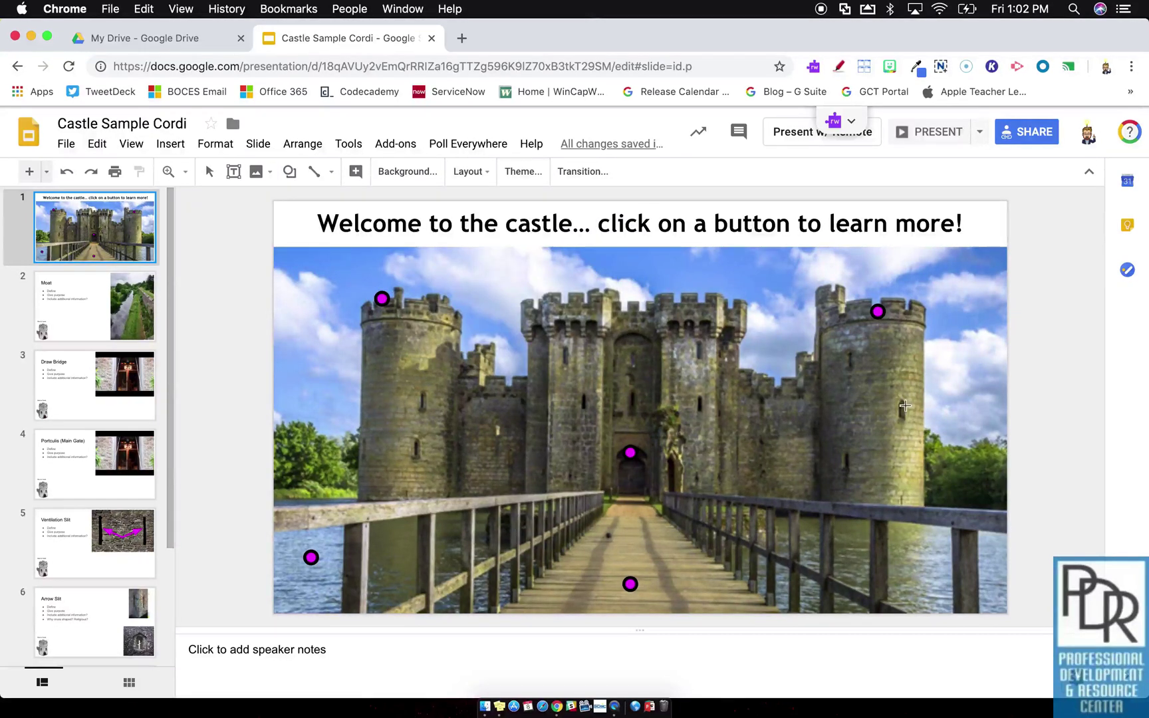
mouse_move(893, 397)
left_mouse_down()
mouse_move(934, 442)
mouse_move(923, 425)
left_mouse_up()
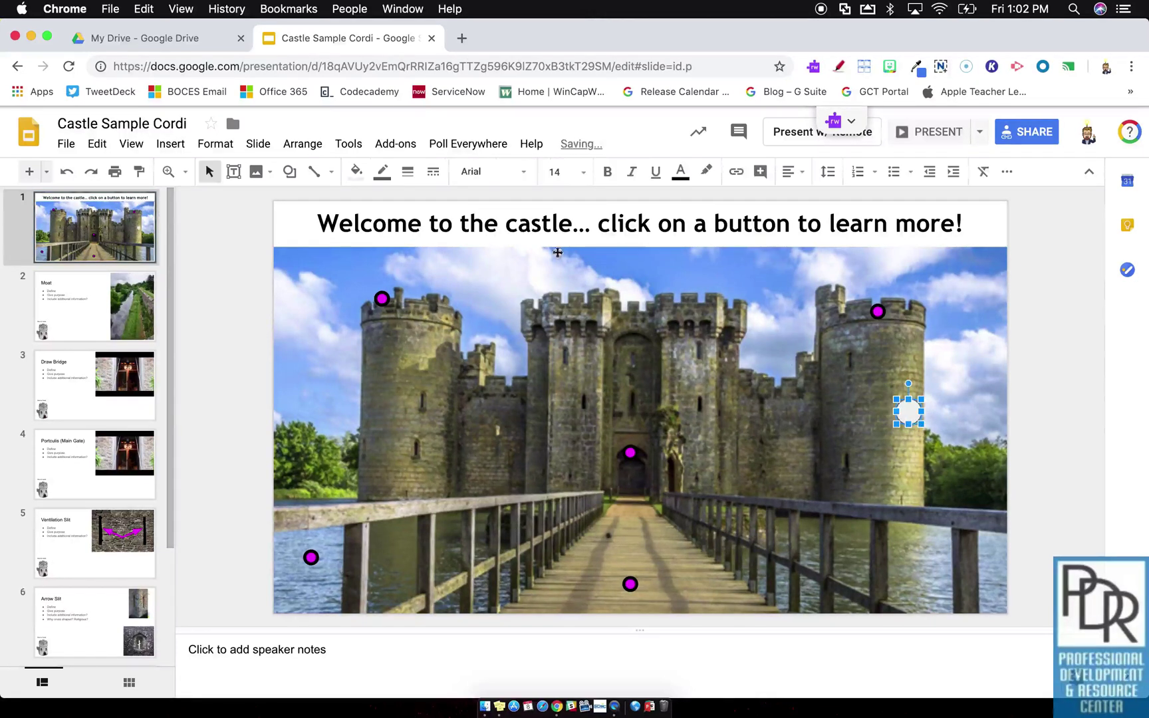
Step: Give the circle a magenta fill and a black 3px border
left_click(356, 172)
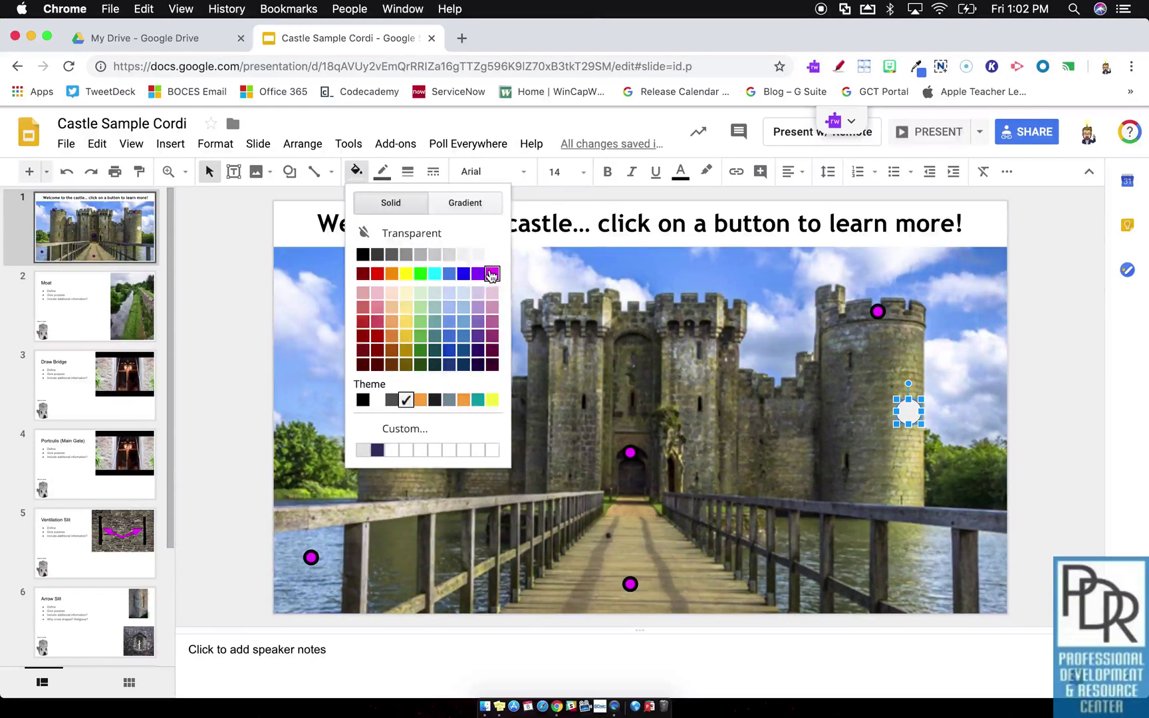
left_click(492, 274)
left_click(382, 172)
left_click(388, 226)
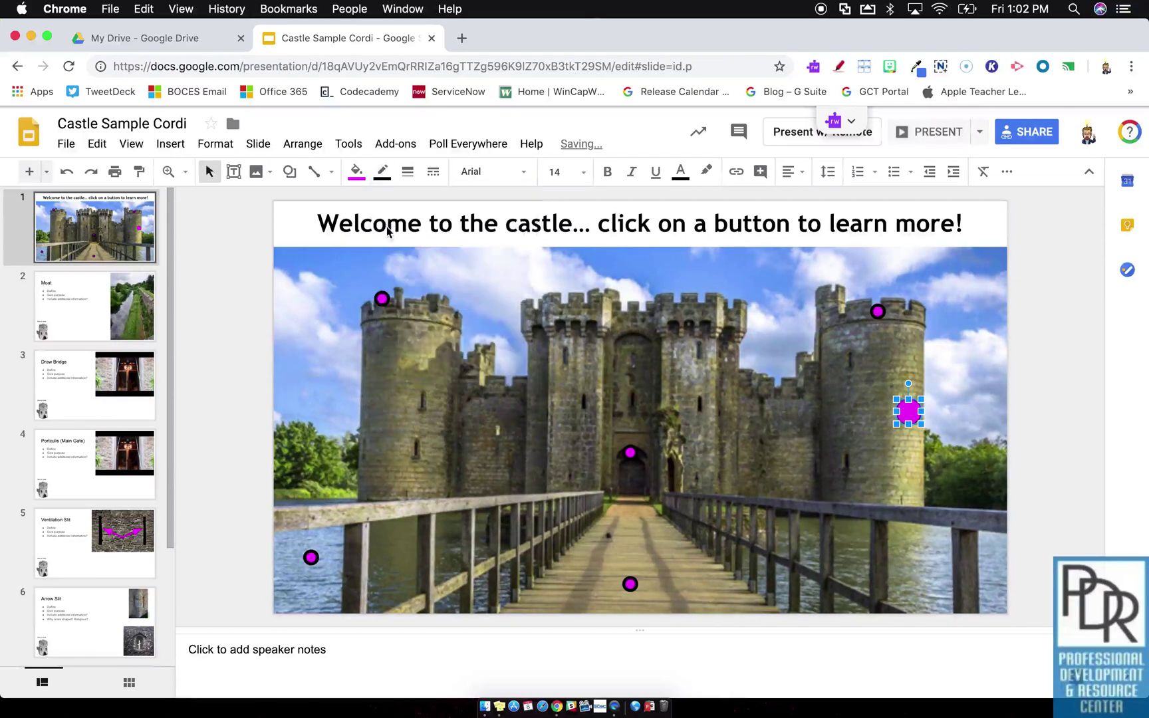
left_click(407, 172)
left_click(418, 250)
left_click(871, 409)
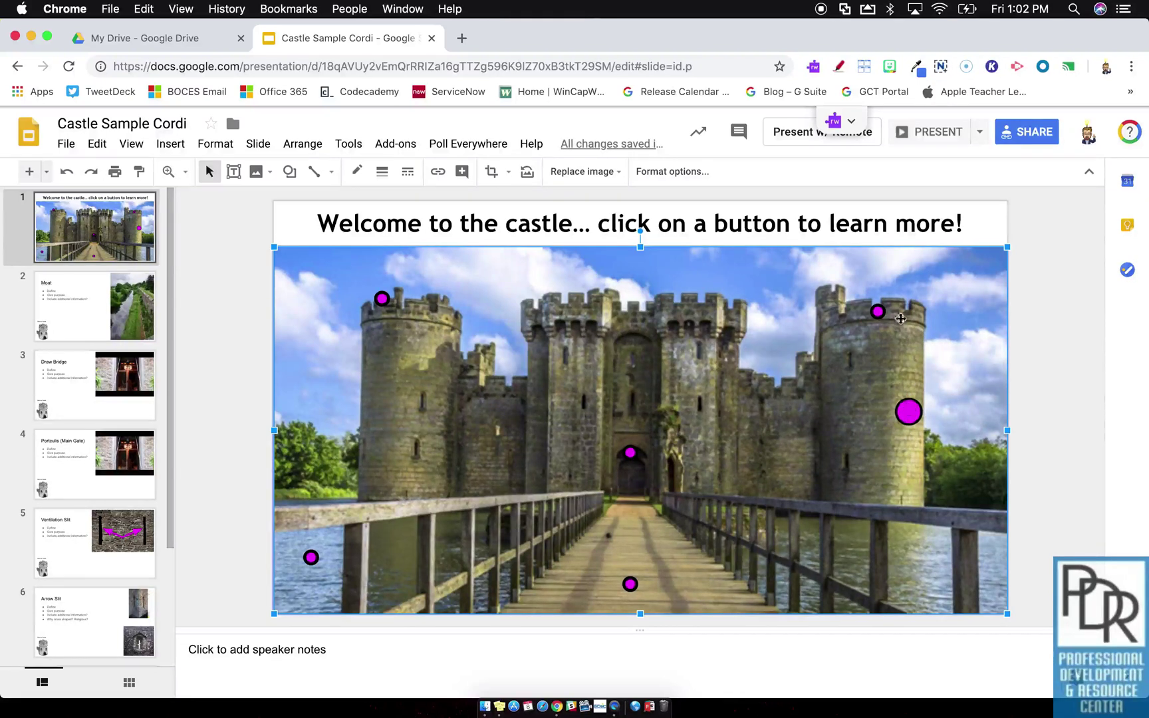
Step: Select the magenta circle and check the Insert menu, closing it without adding anything
left_click(916, 411)
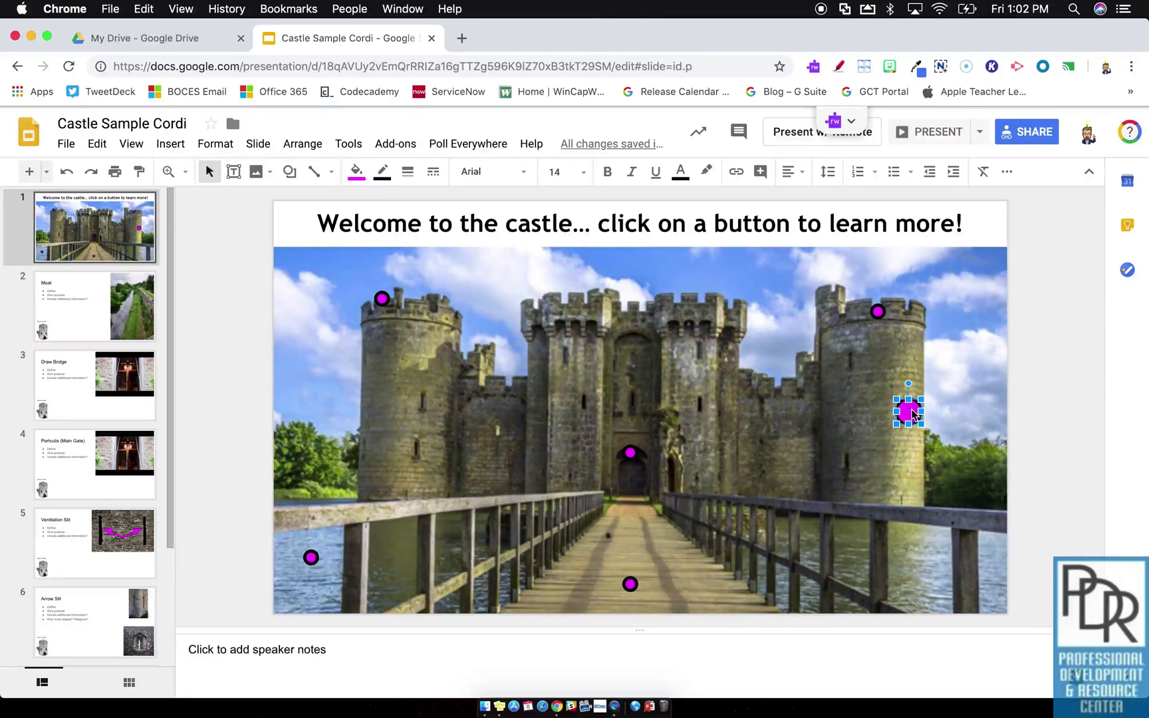
left_click(170, 144)
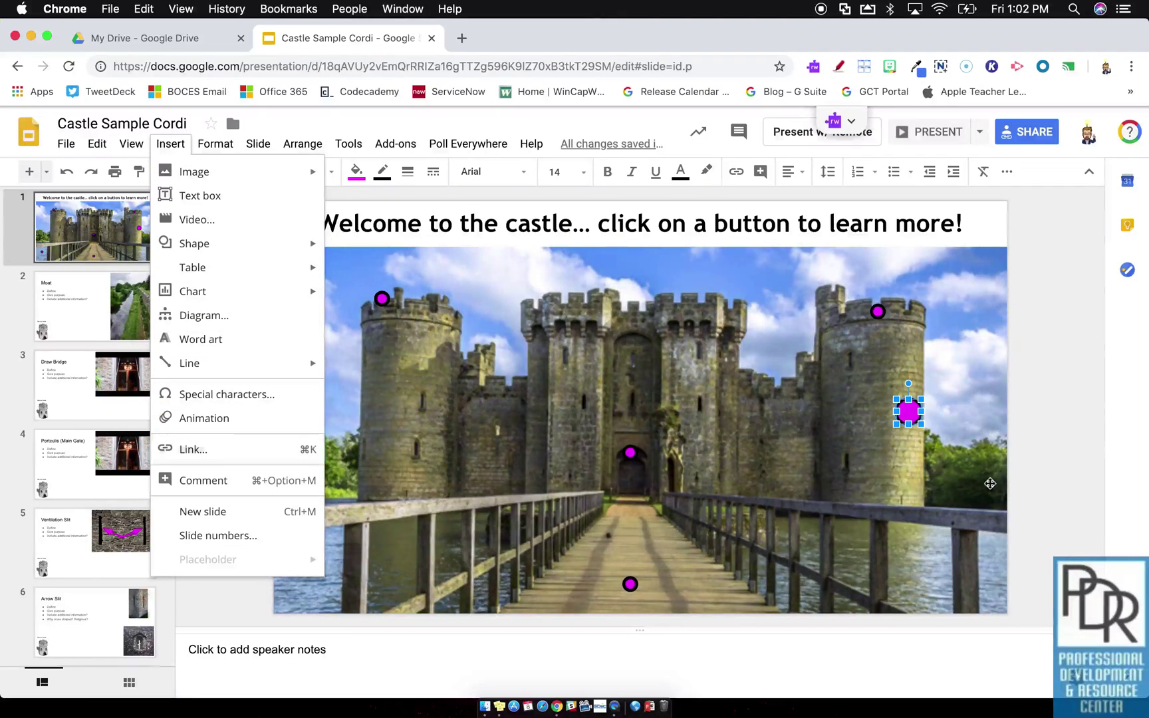
left_click(936, 424)
Step: Link the circle to 'Slide 5: Ventilation Slit' from its right-click menu
left_click(908, 412)
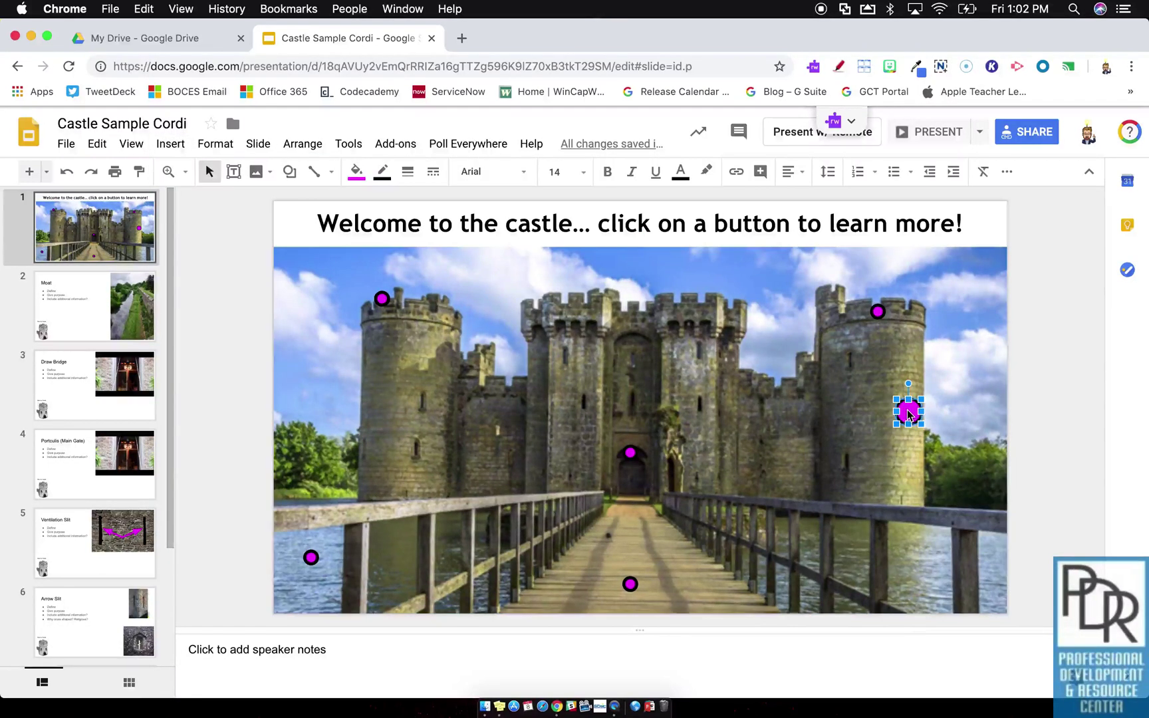
right_click(908, 412)
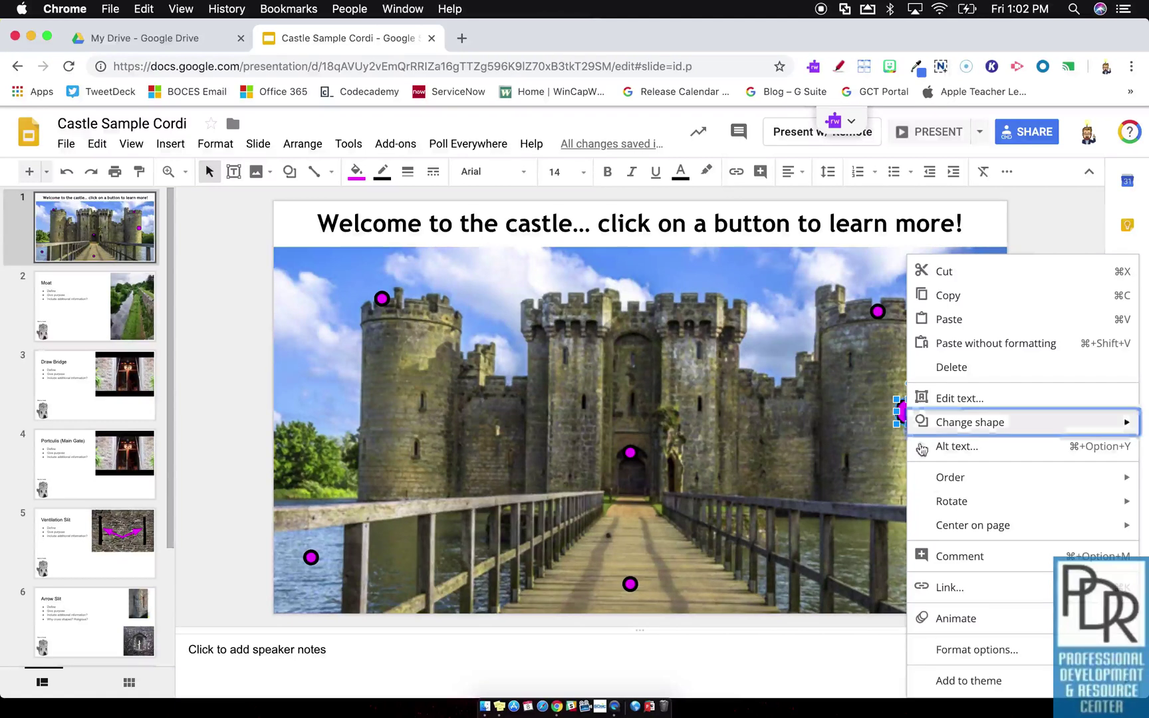
left_click(958, 589)
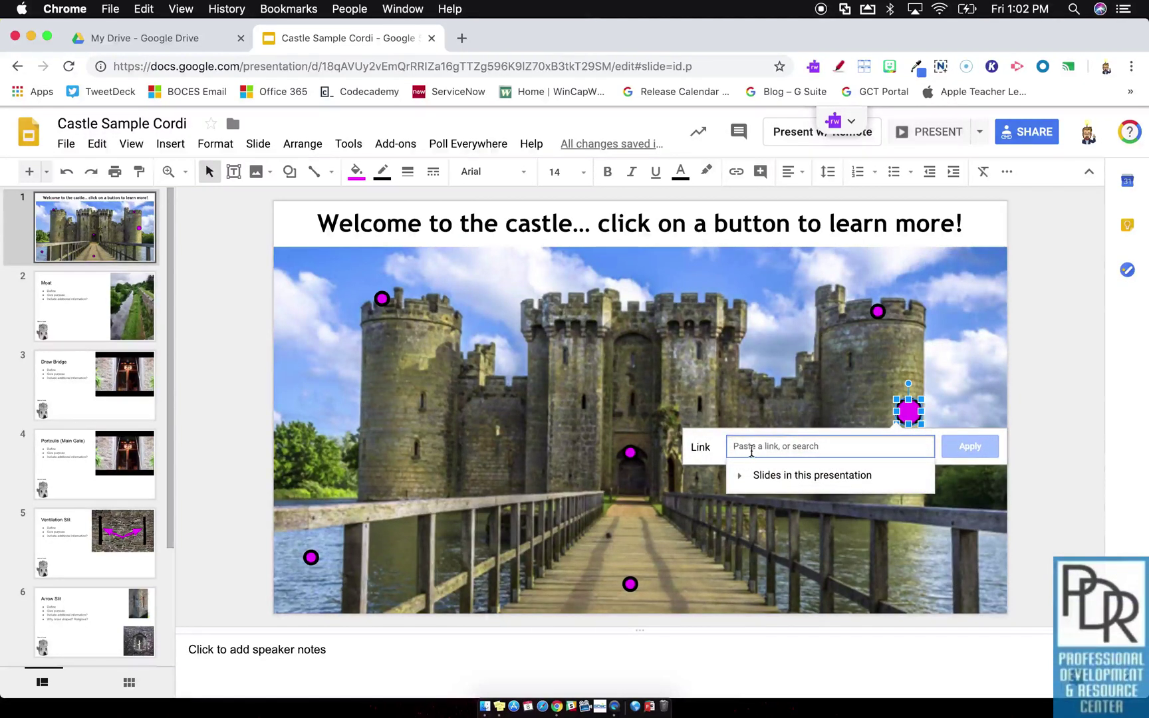
left_click(788, 475)
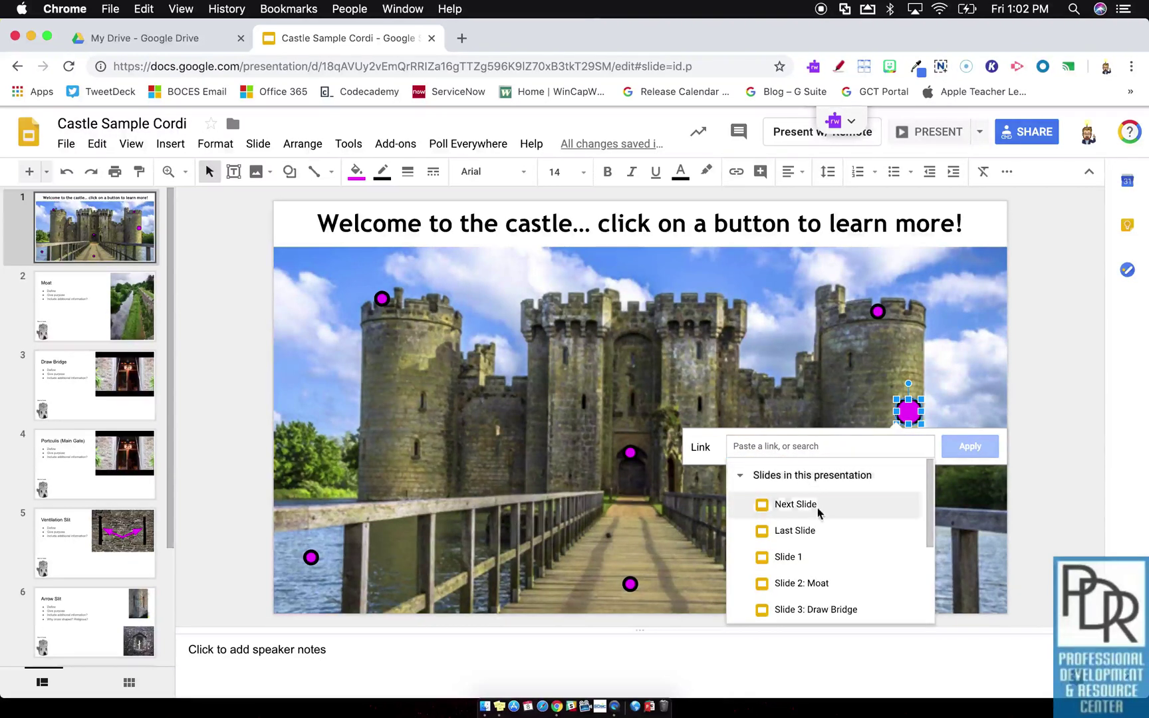
scroll(835, 524, "down", 3)
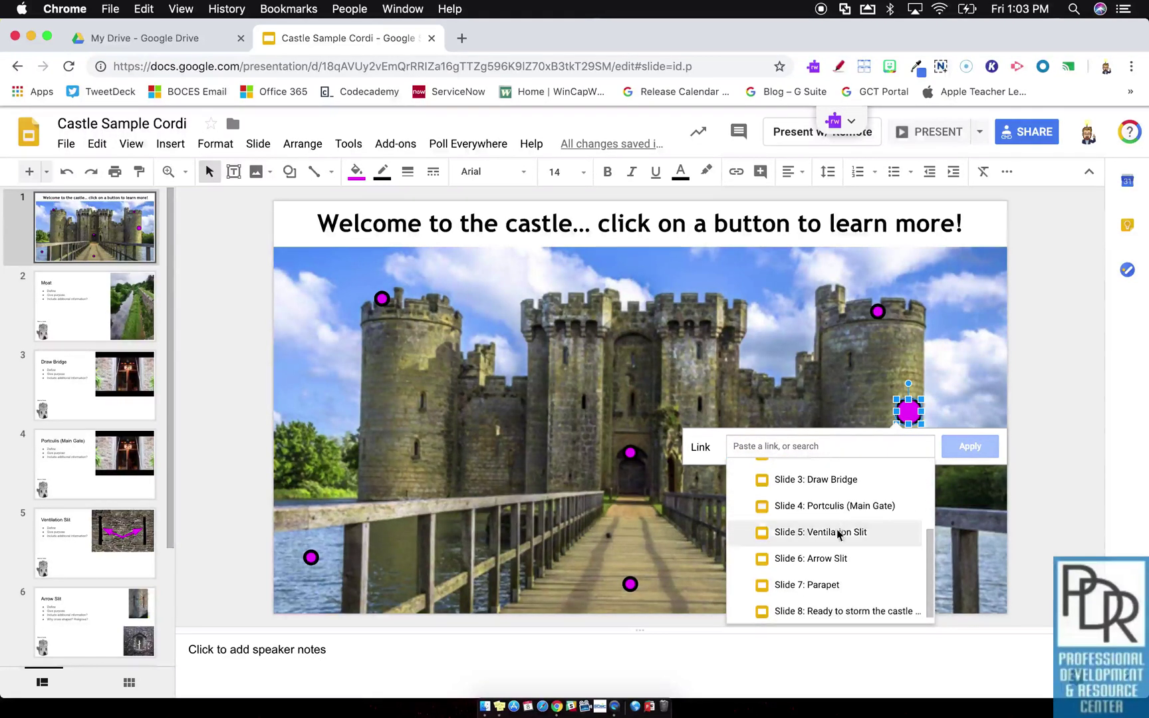
left_click(820, 532)
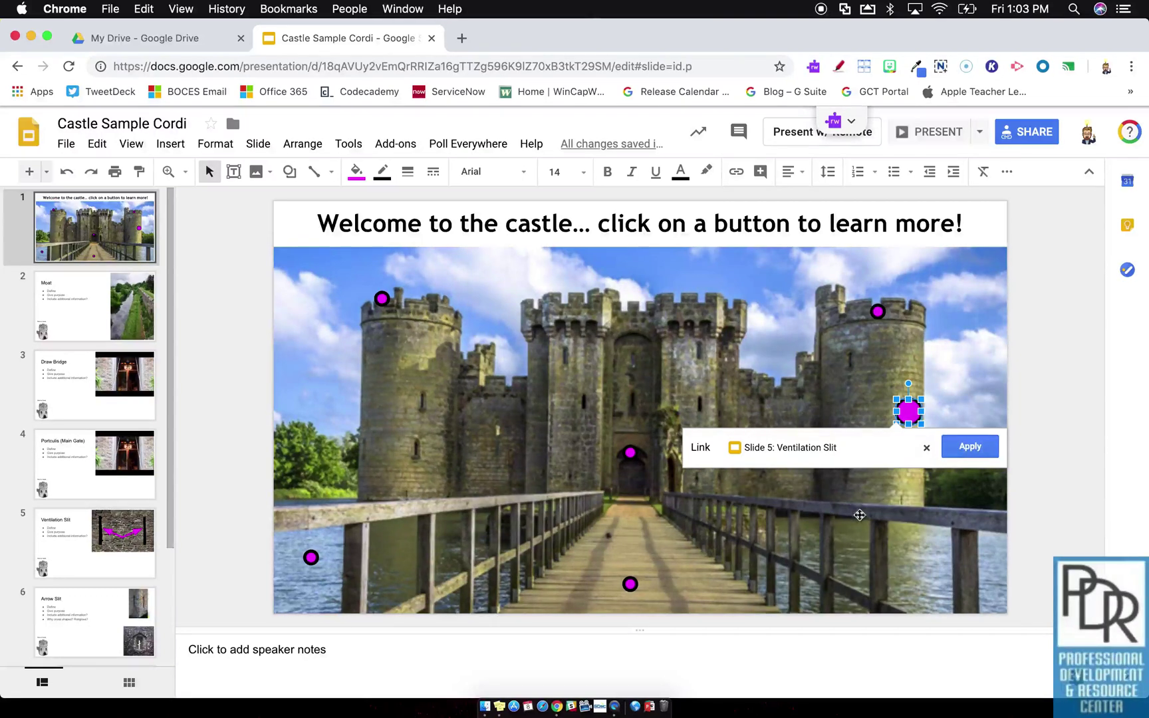
left_click(968, 448)
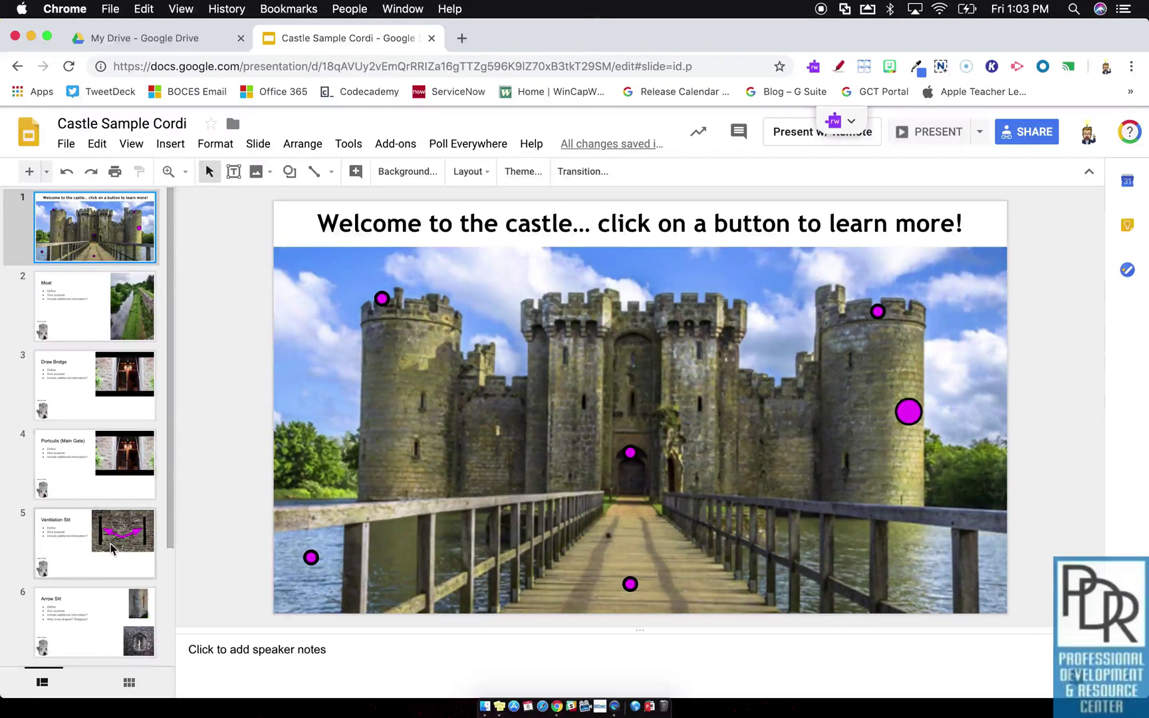
scroll(112, 548, "down", 3)
Step: Insert a new slide after Parapet and give it the title 'The Keep'
left_click(82, 542)
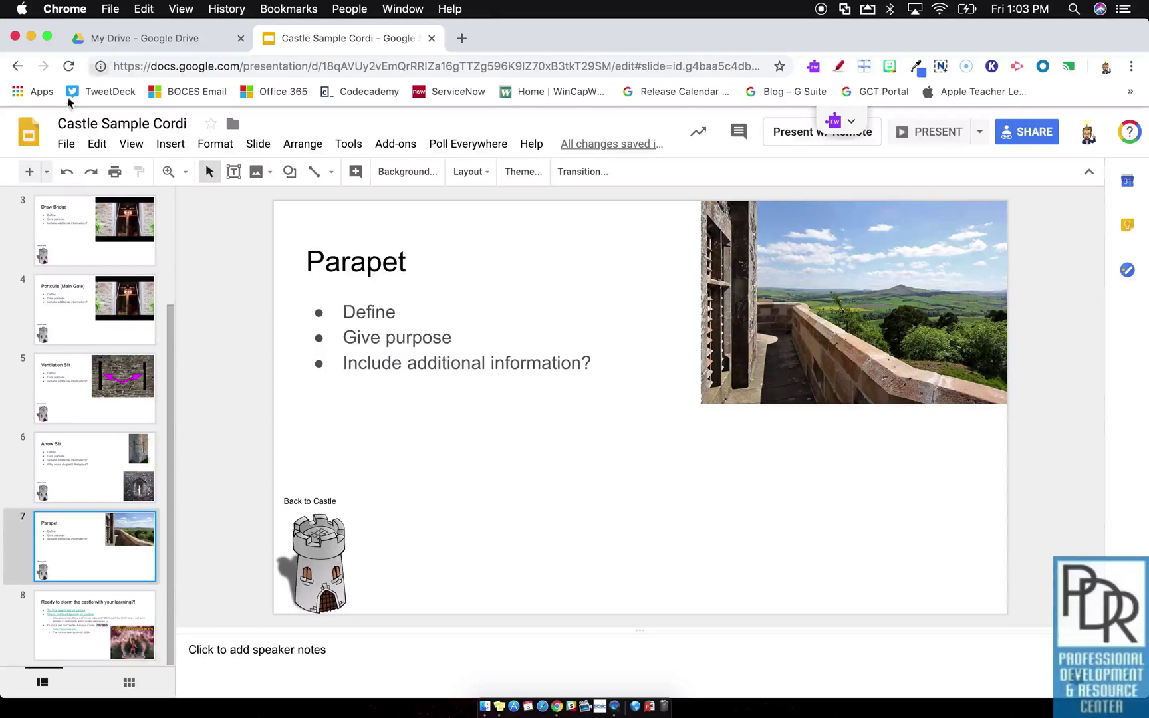
left_click(28, 171)
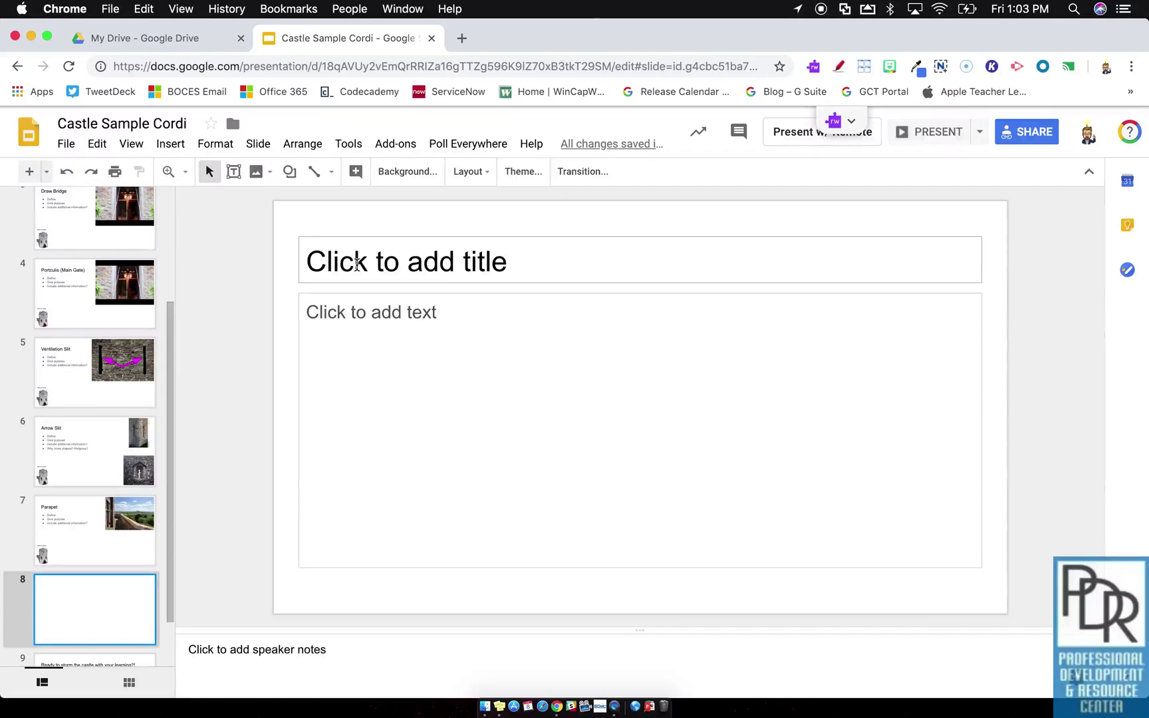
left_click(357, 264)
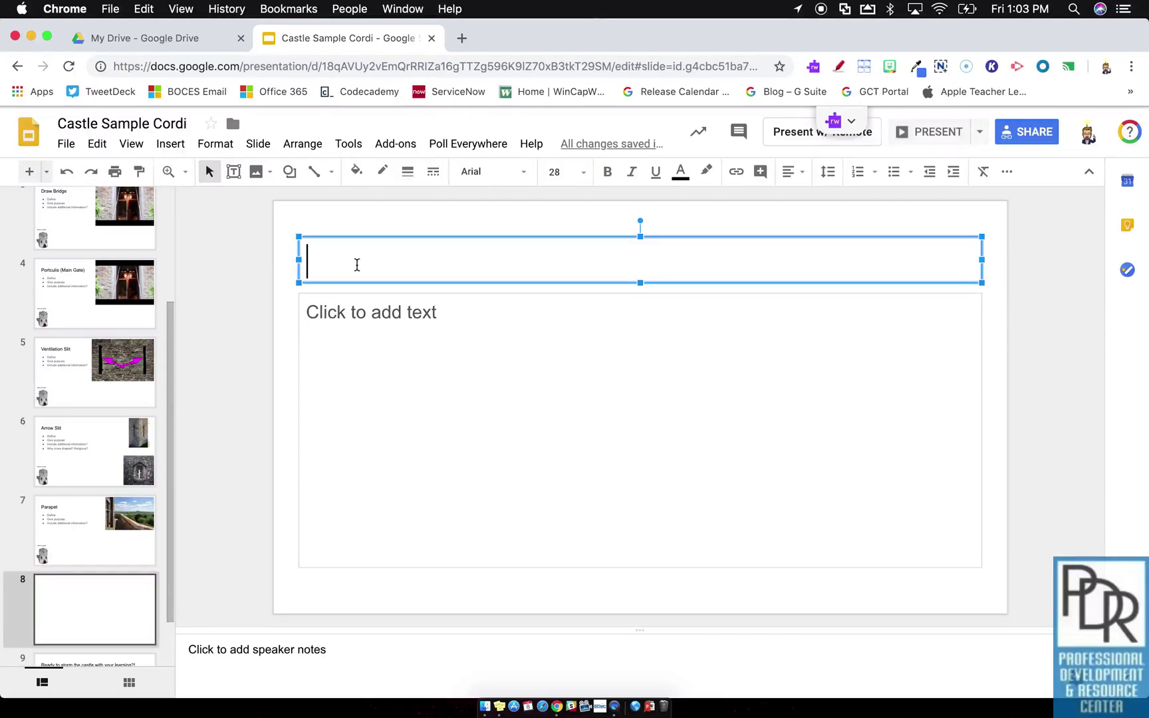
type("The Kee")
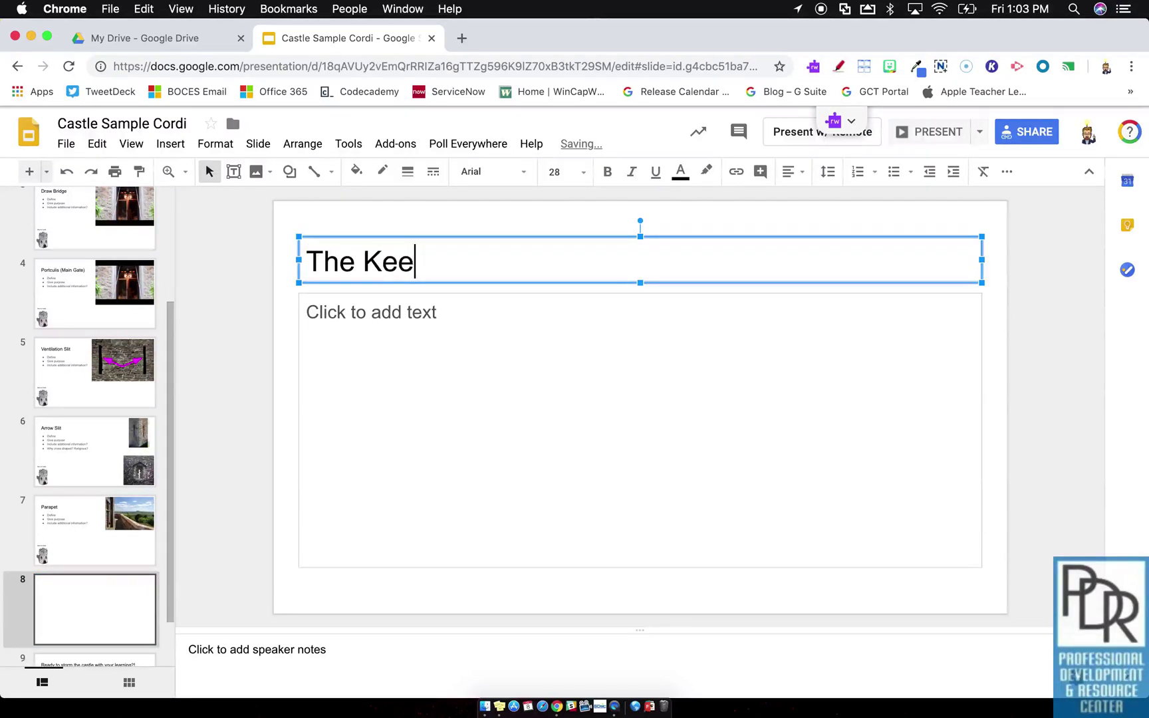
type("p")
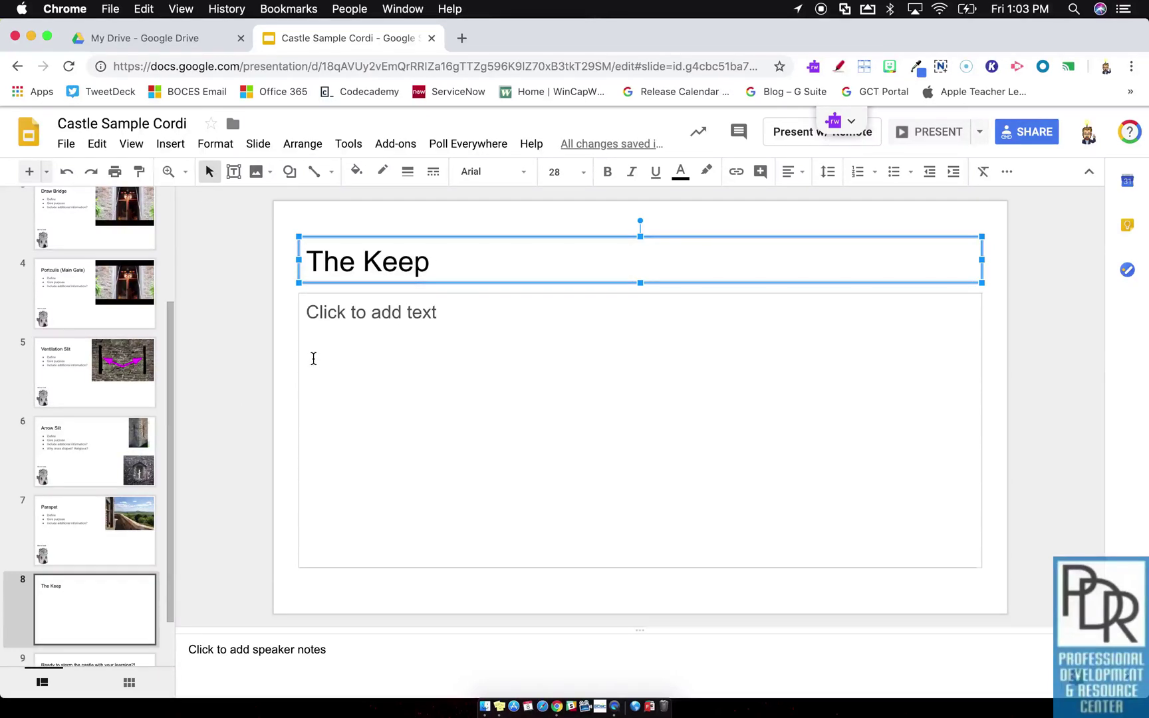
scroll(103, 263, "up", 5)
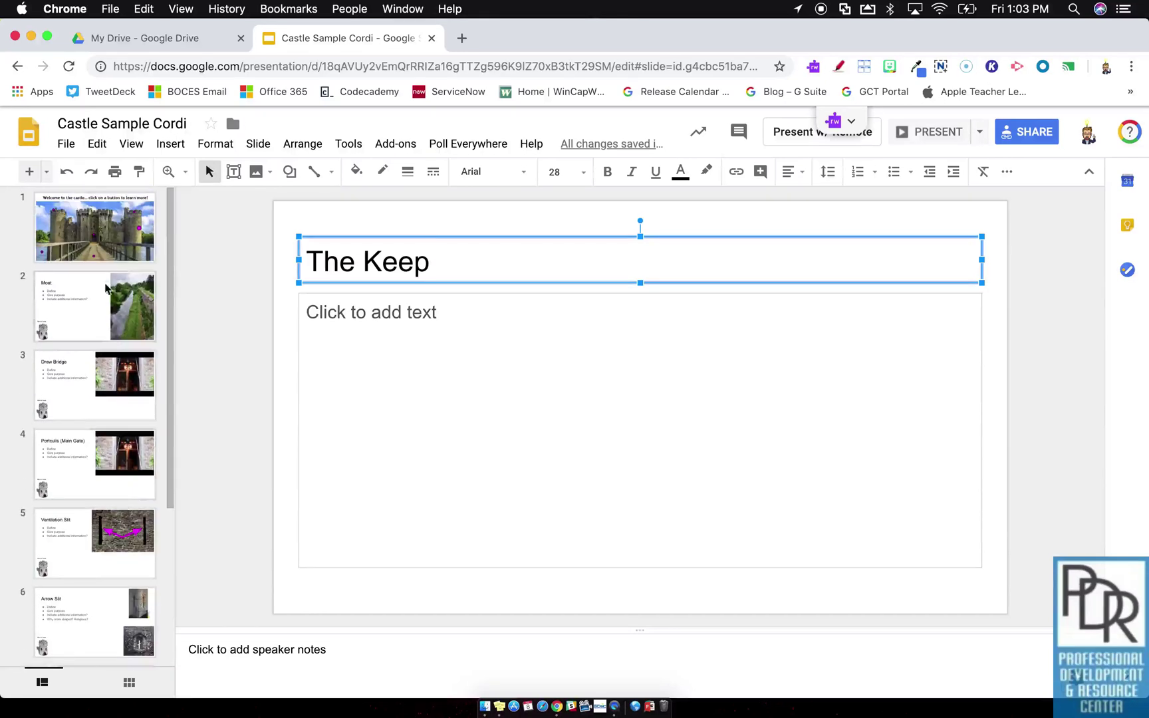
Step: On the castle slide, duplicate the Parapet-linked magenta button and place the copy on the central keep
left_click(104, 252)
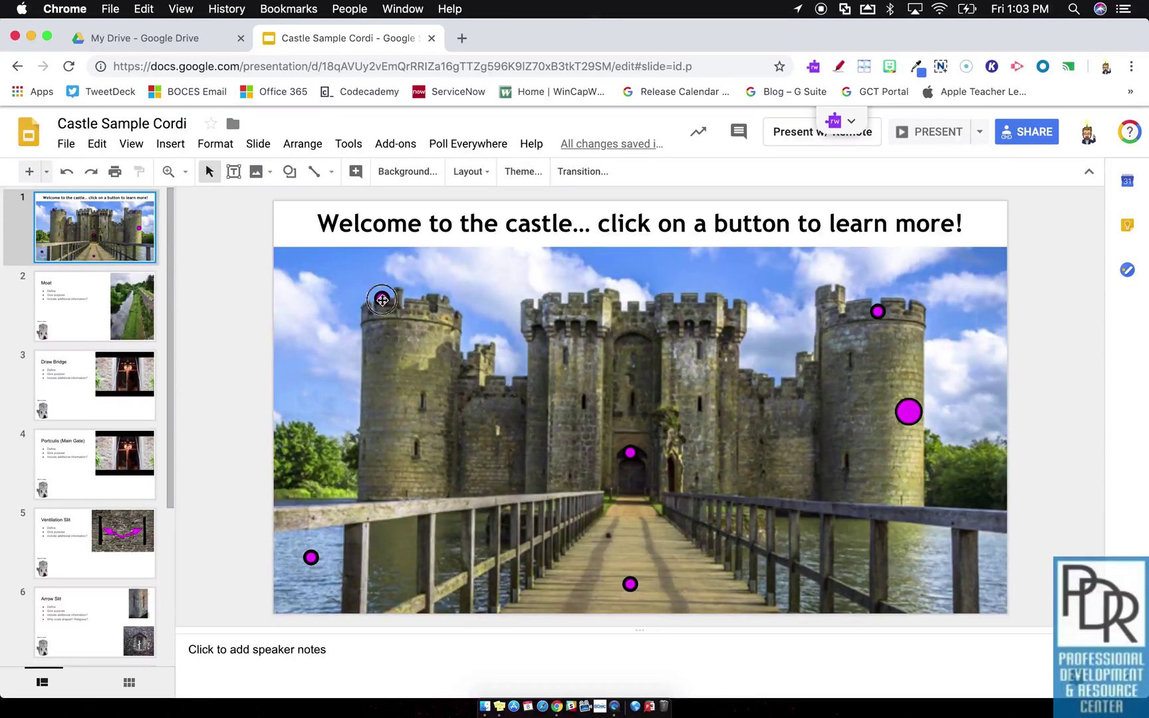
left_click(382, 300)
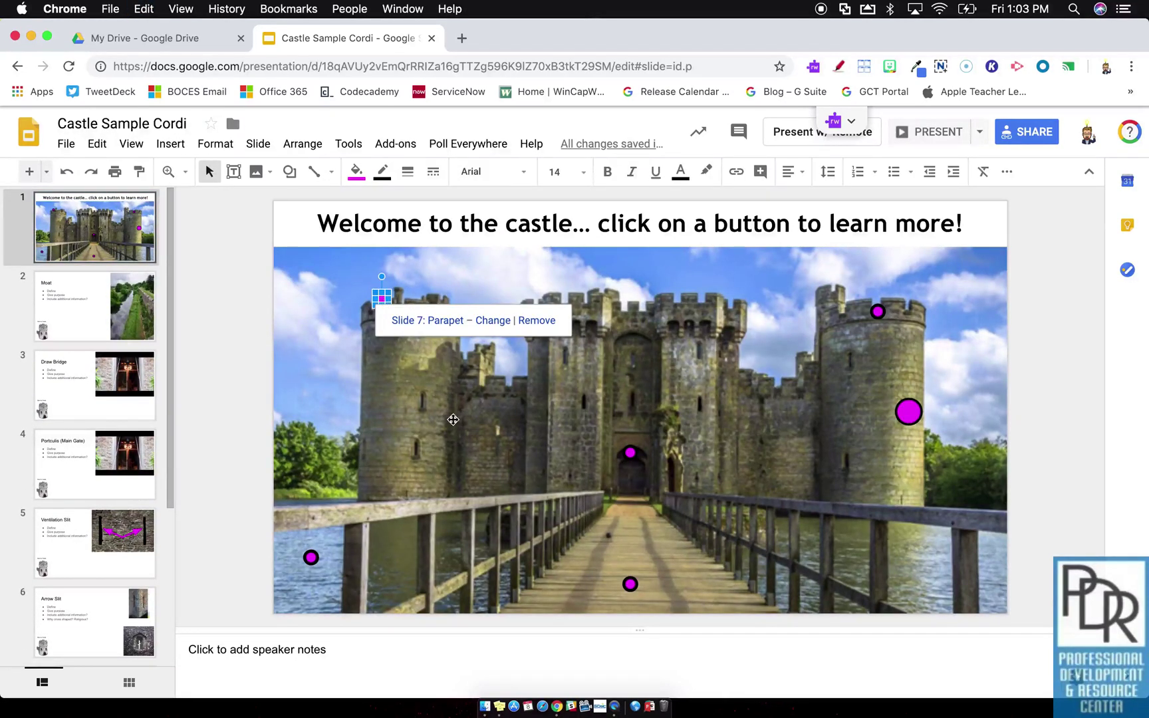
left_click(456, 426)
key("ctrl+v")
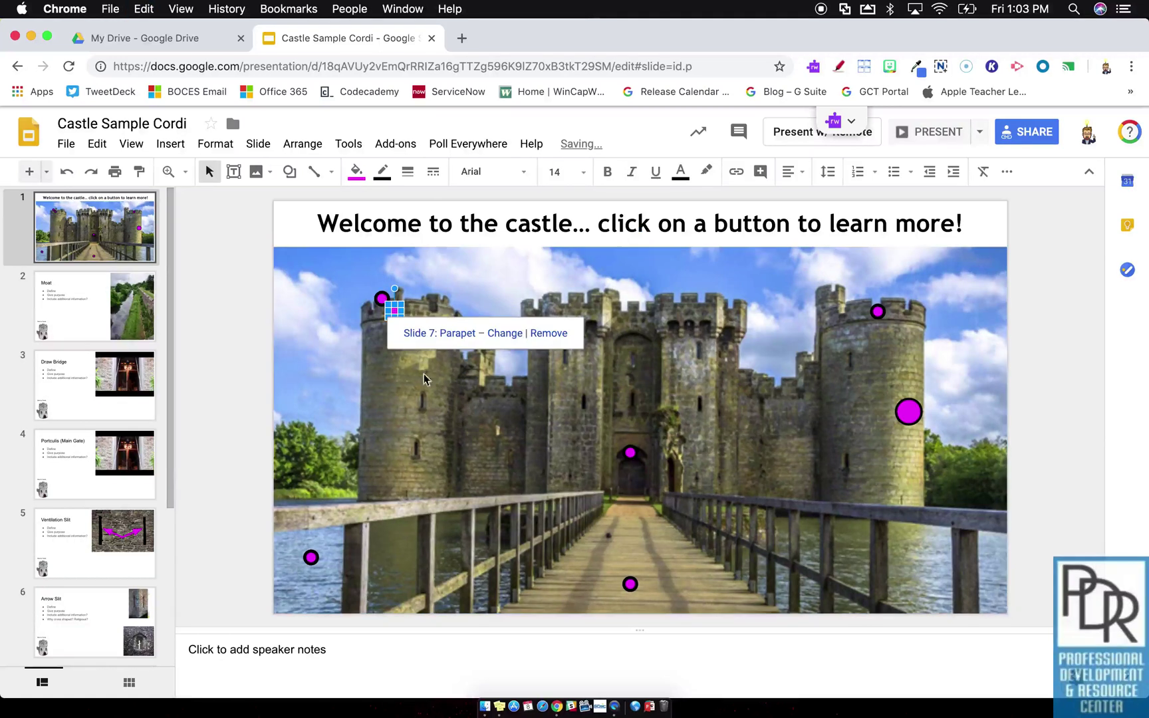
left_click_drag(395, 308, 539, 289)
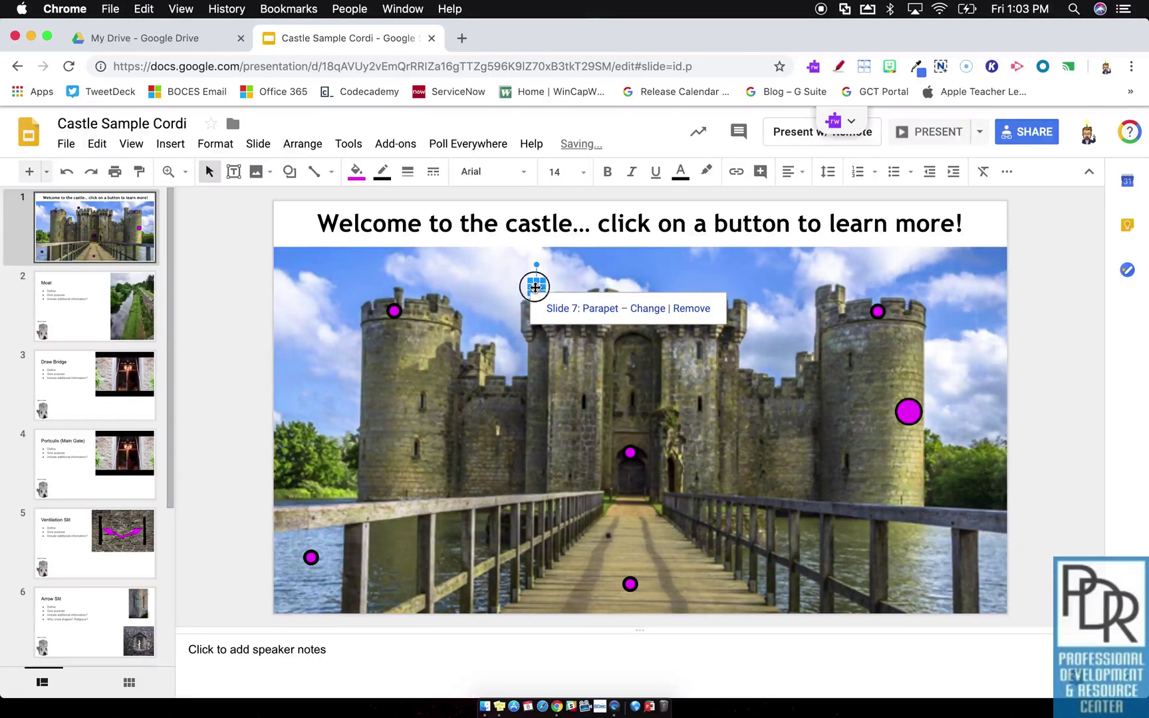
left_click_drag(483, 351, 484, 351)
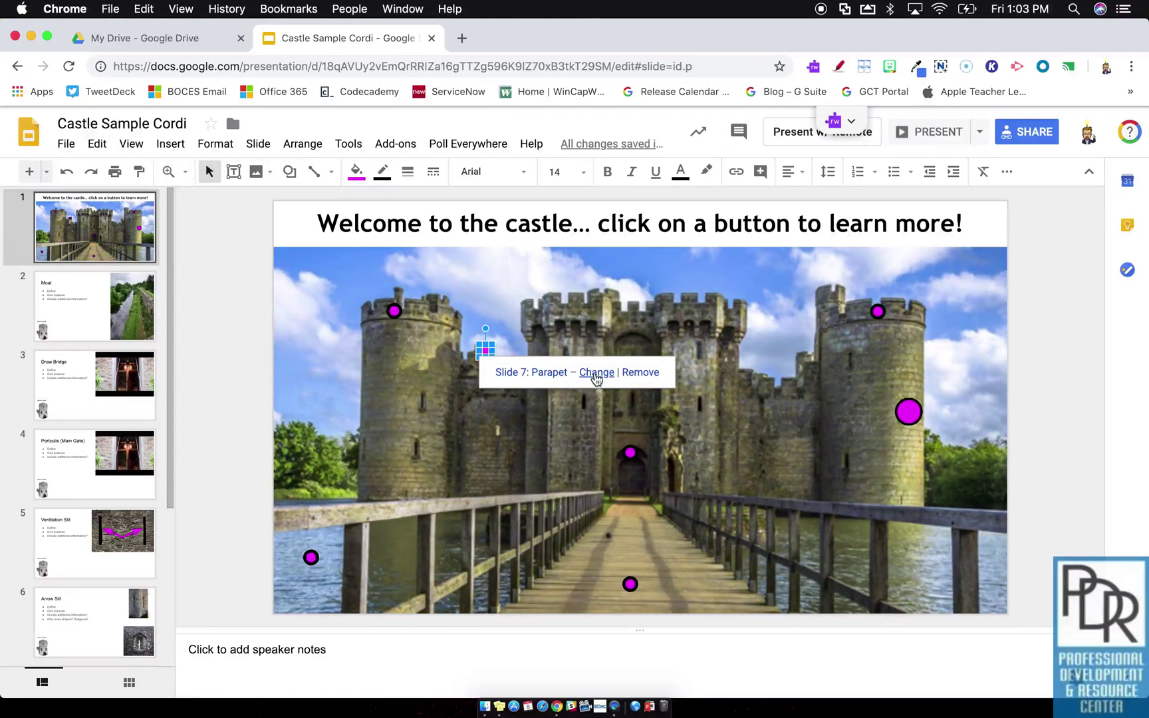
Step: Replace the copy's Parapet link with a link to 'Slide 8: The Keep'
left_click(597, 373)
left_click(707, 380)
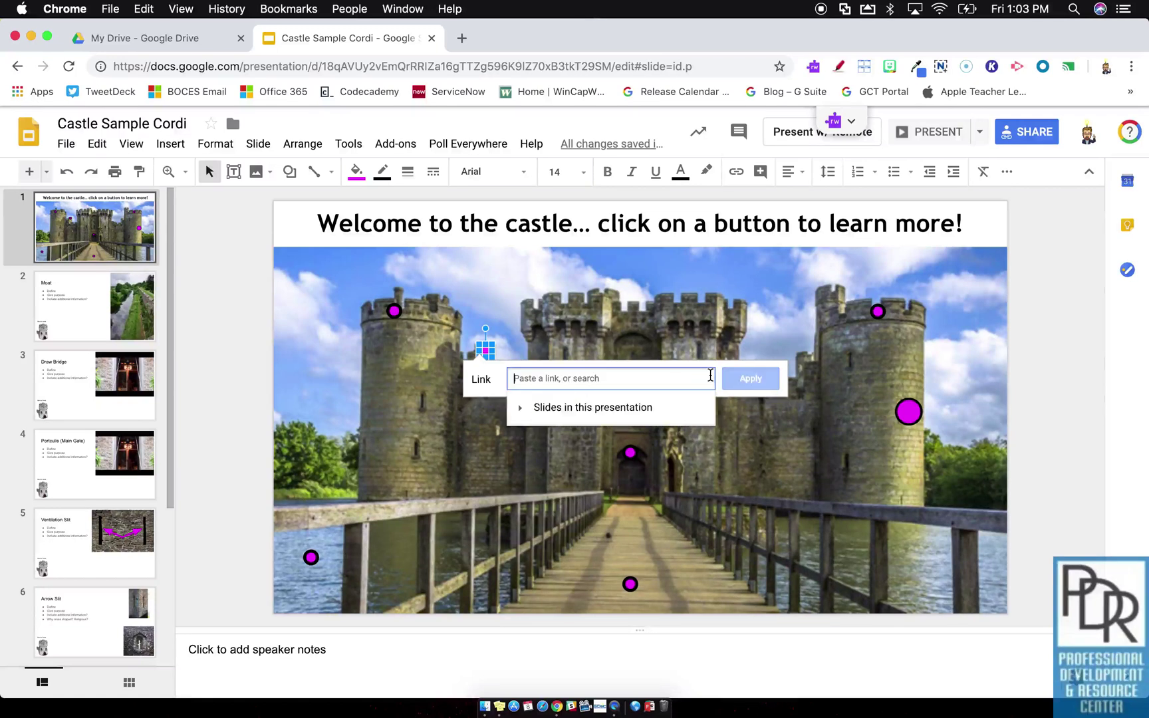
left_click(619, 408)
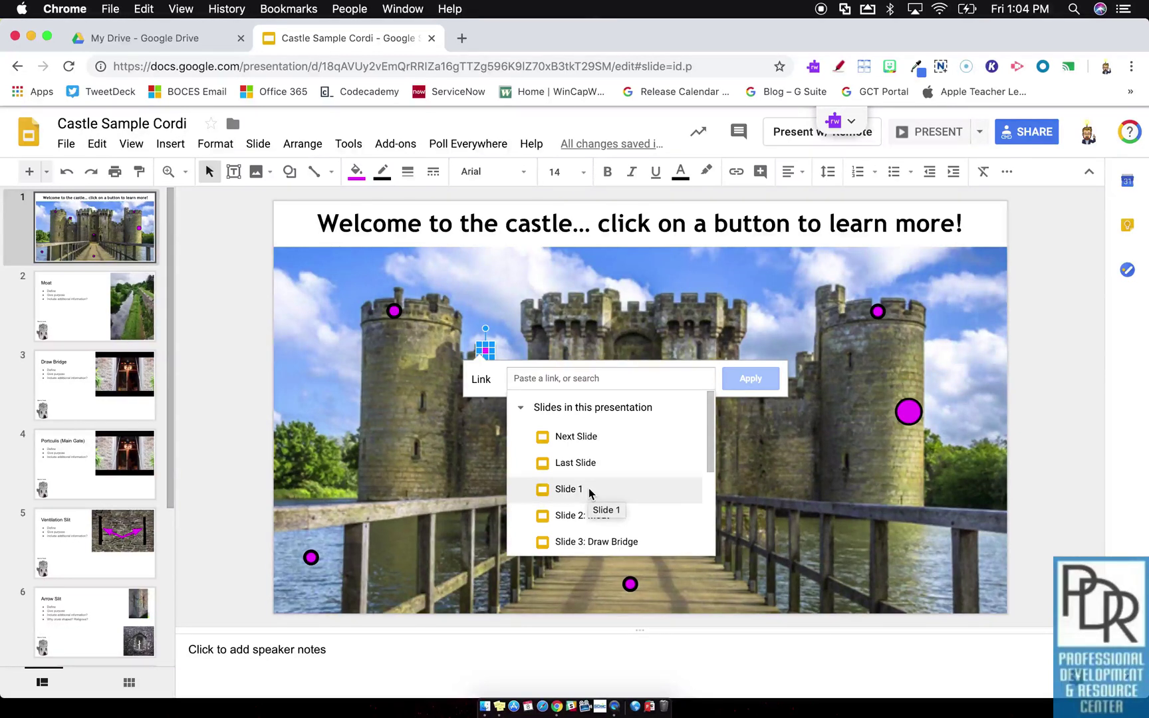
scroll(589, 492, "down", 5)
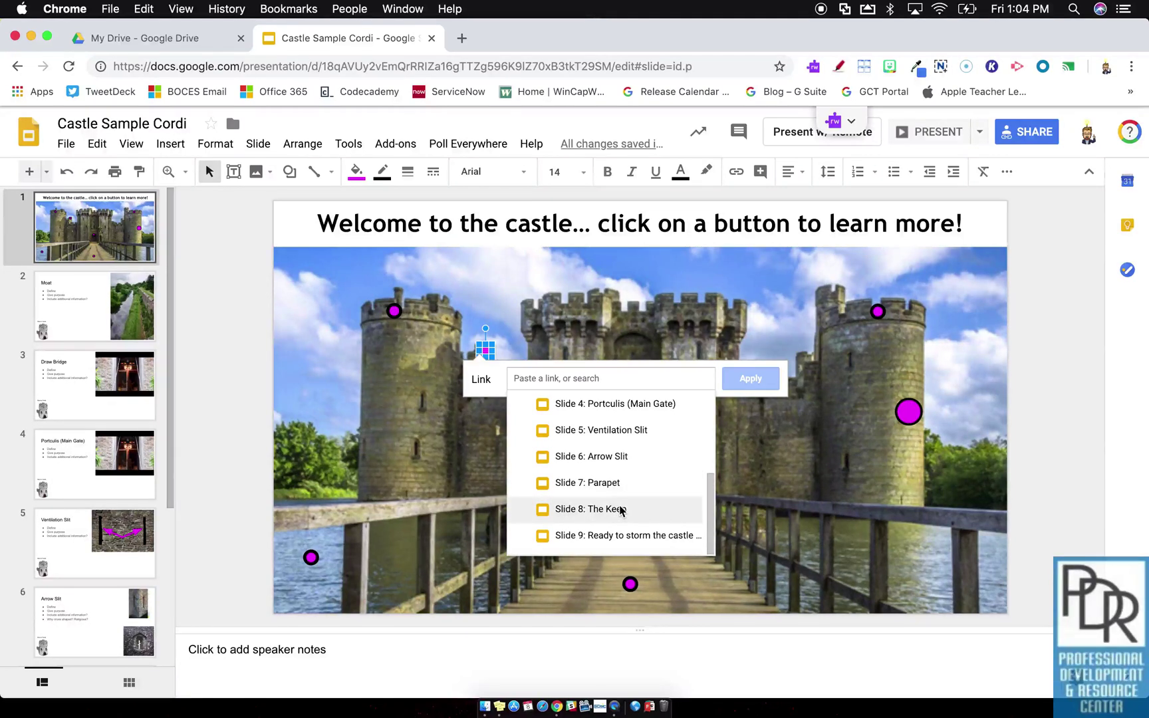
left_click(646, 509)
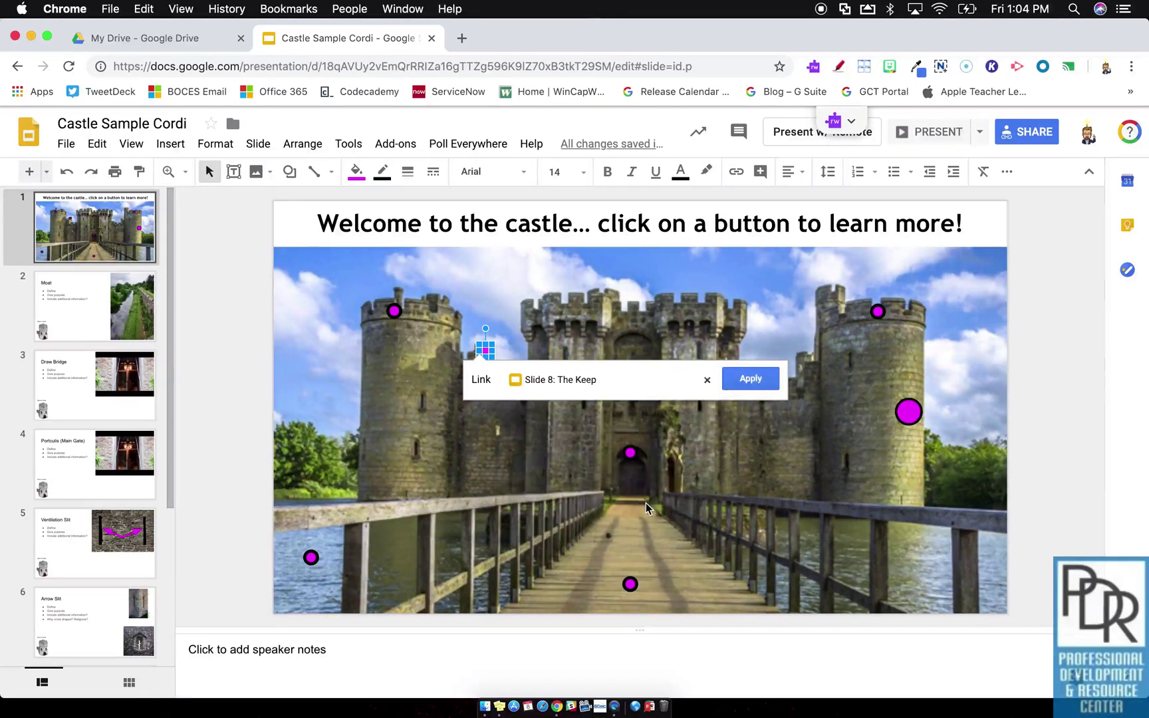
left_click(750, 378)
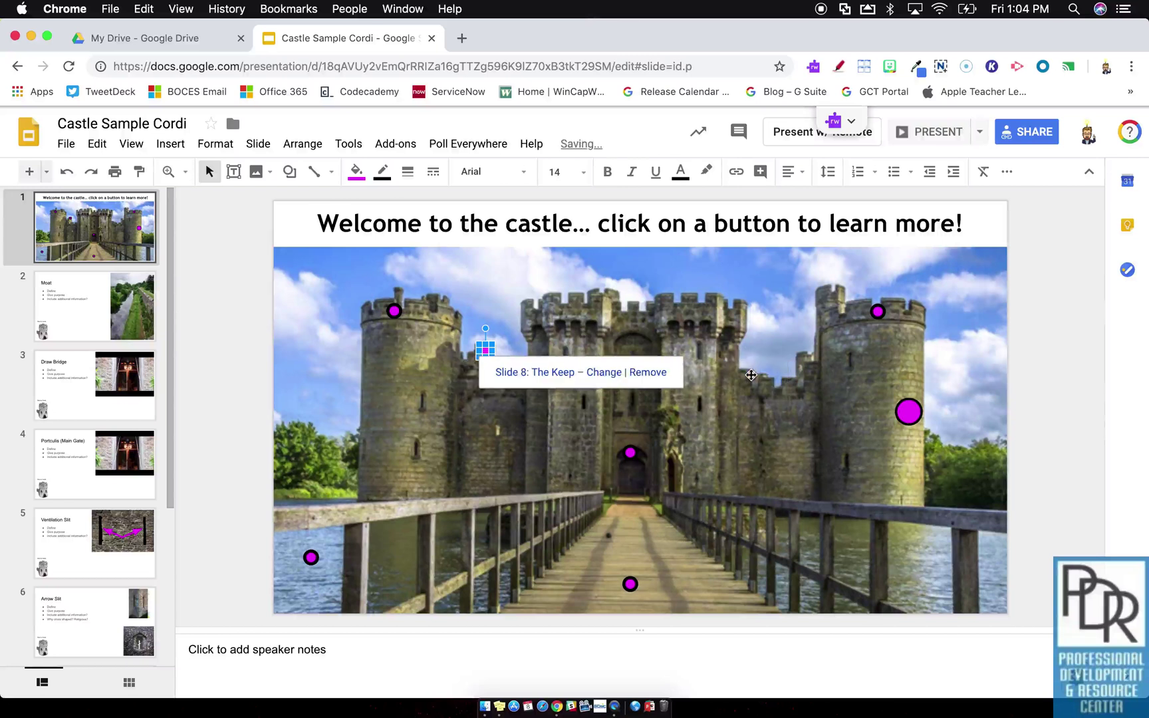
Step: Open The Keep slide, briefly checking the Parapet slide's back link
scroll(84, 583, "down", 4)
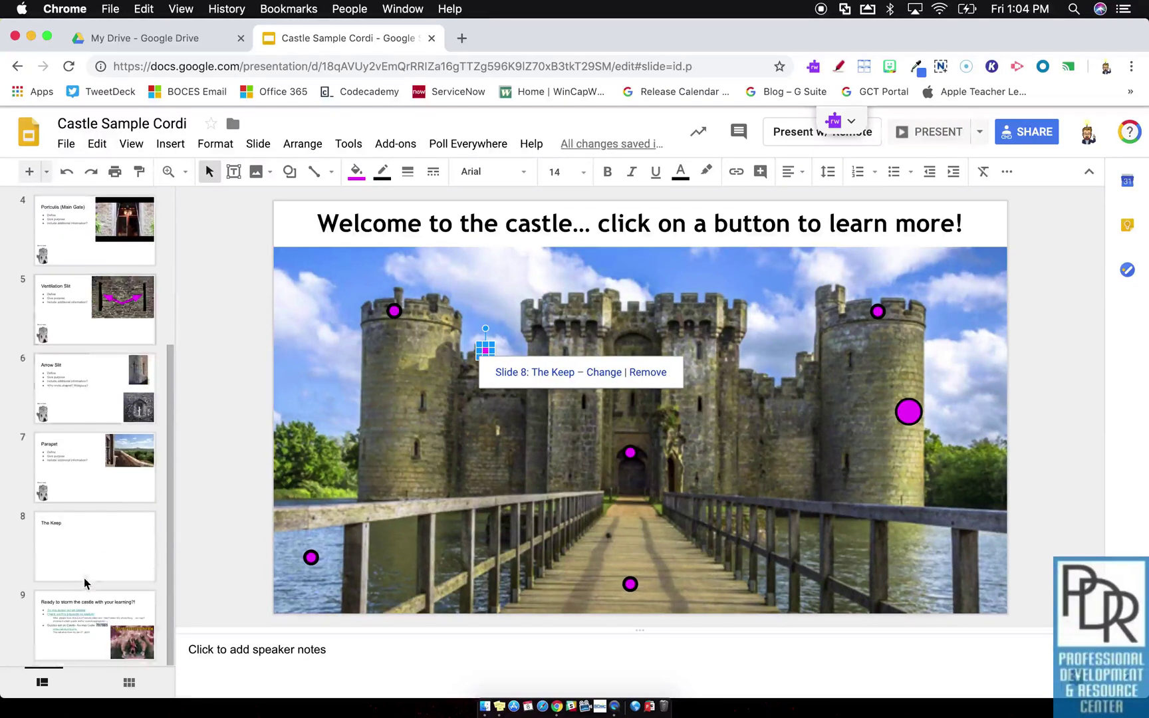
left_click(84, 580)
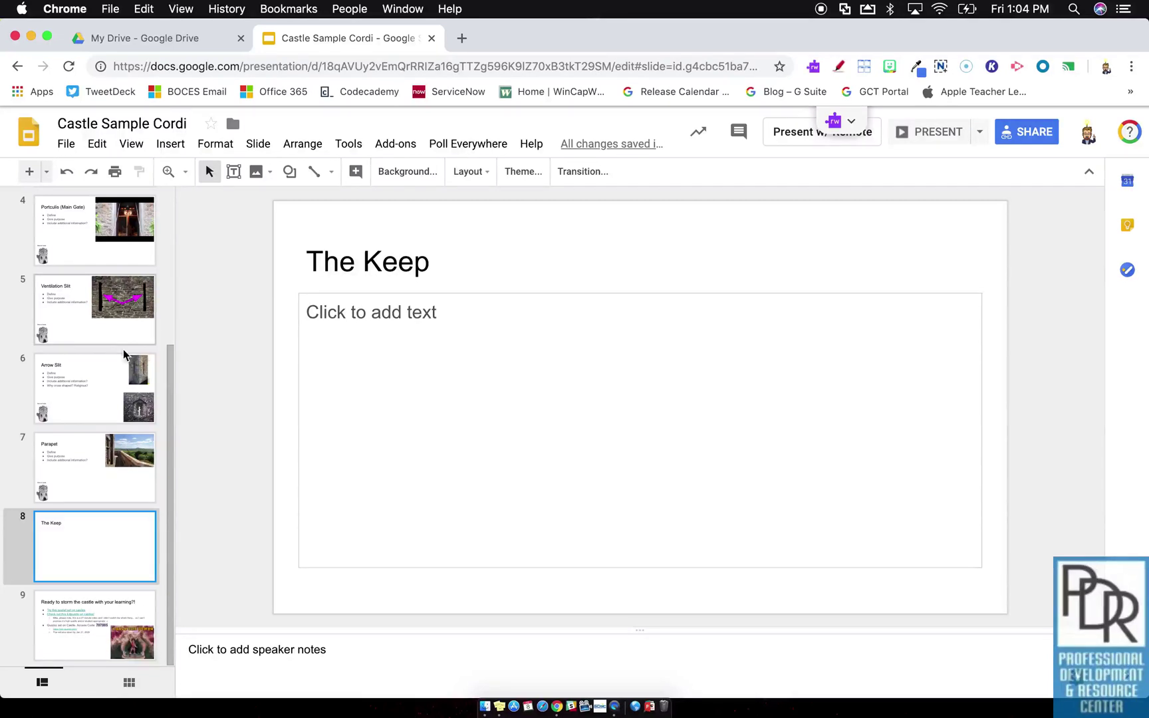
left_click(90, 469)
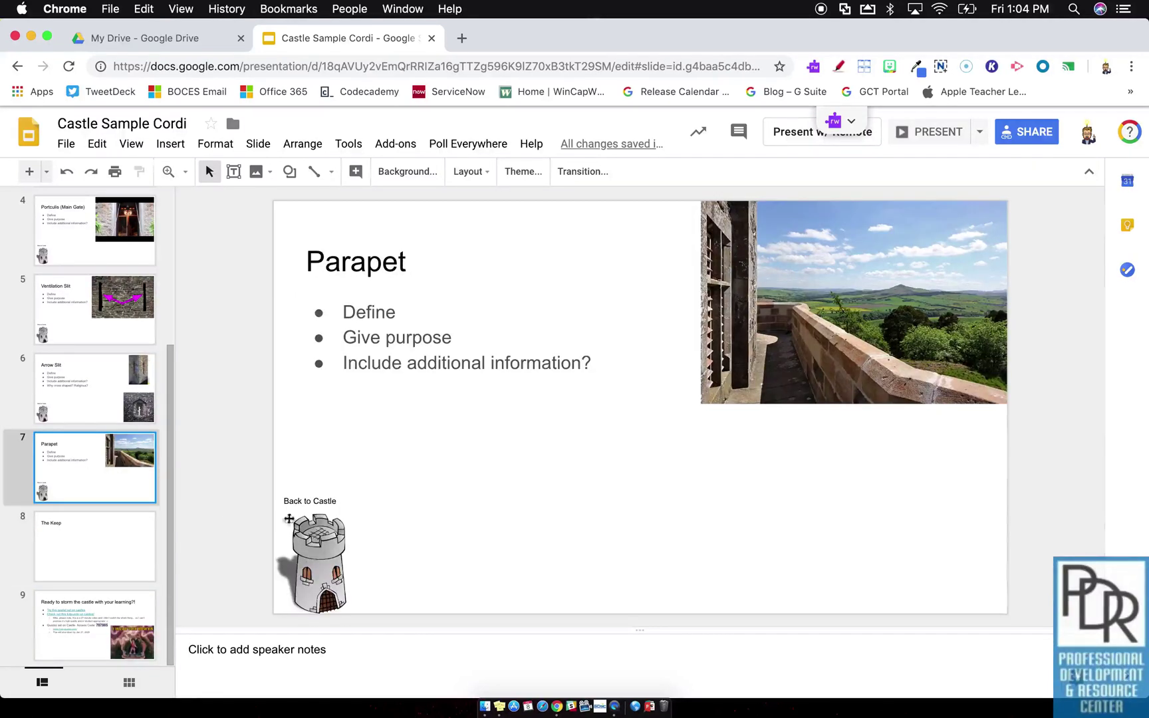
left_click(65, 546)
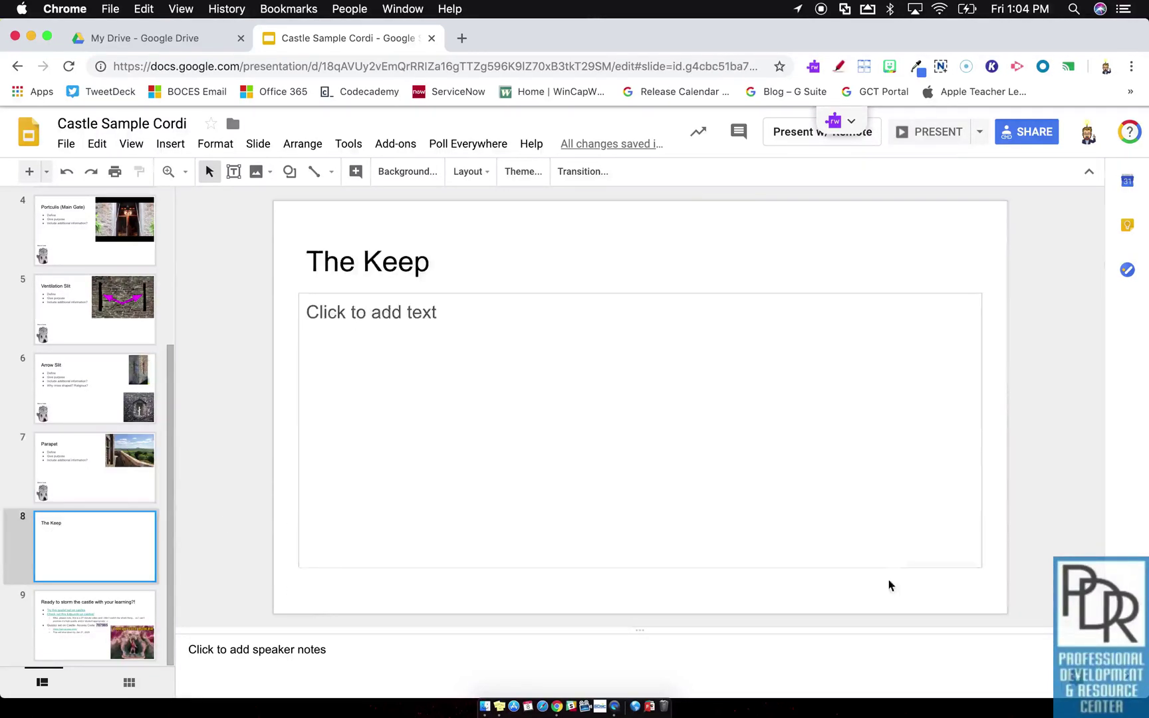
Step: Search Explore images for 'castlet clip art' and drag the tower image onto the slide
left_click(1045, 695)
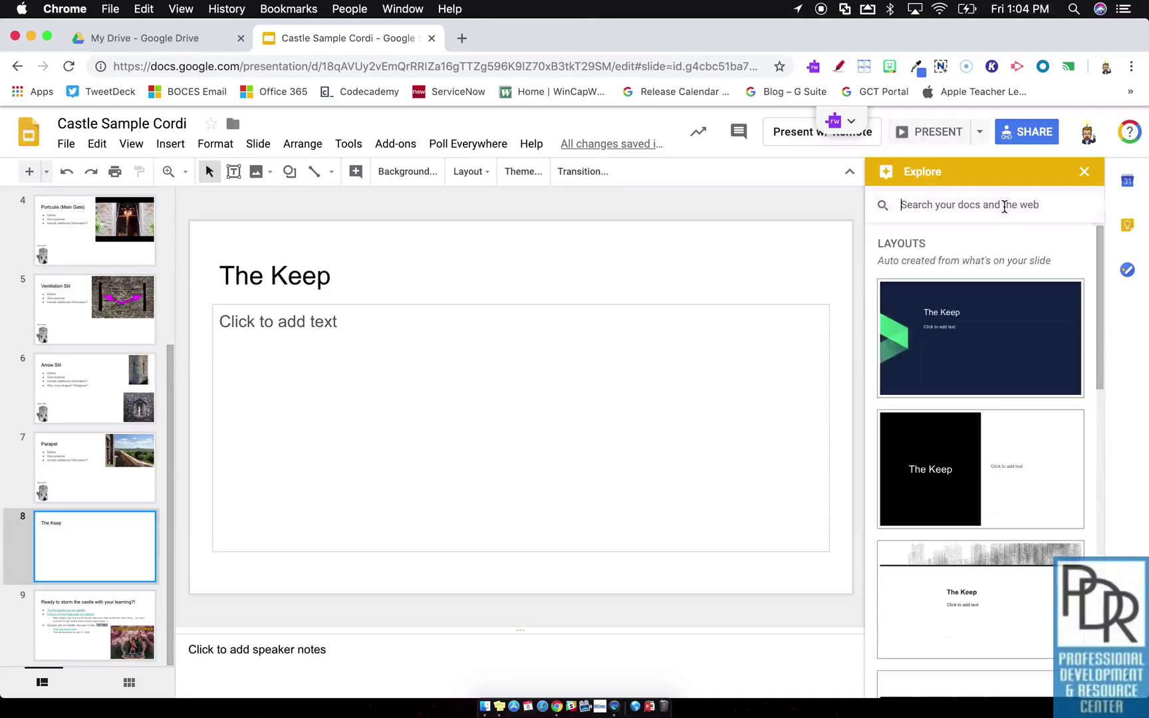
type("cast")
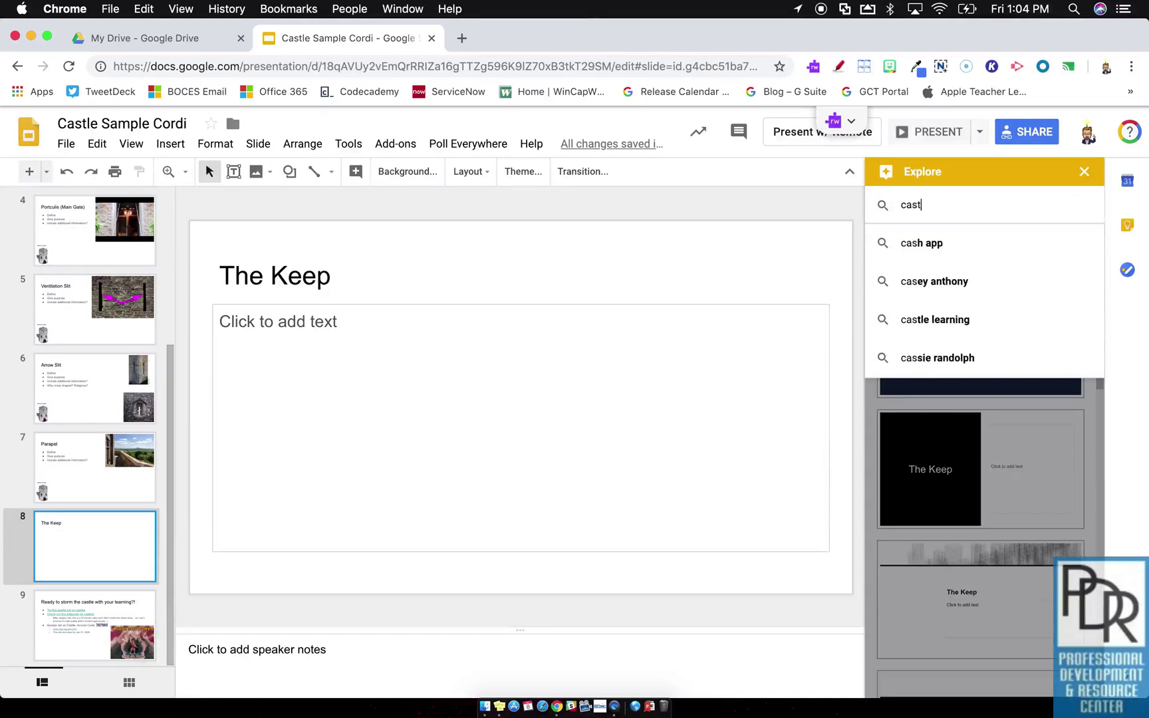
type("let")
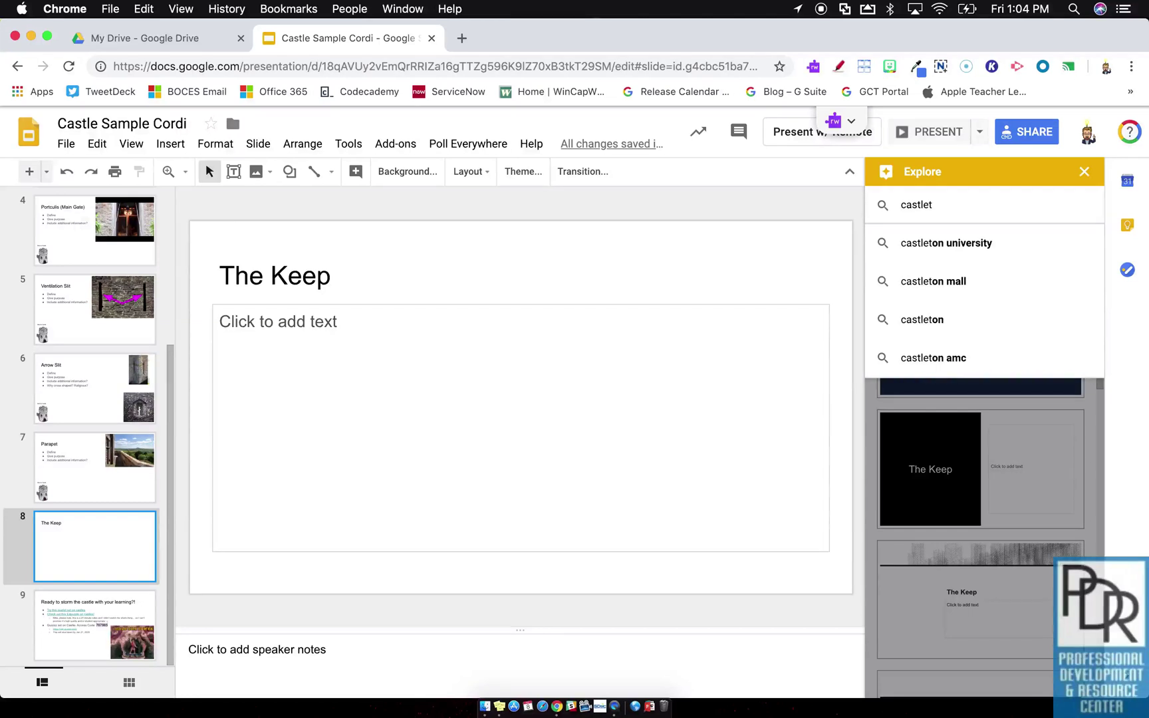
type(" clip art")
key("Return")
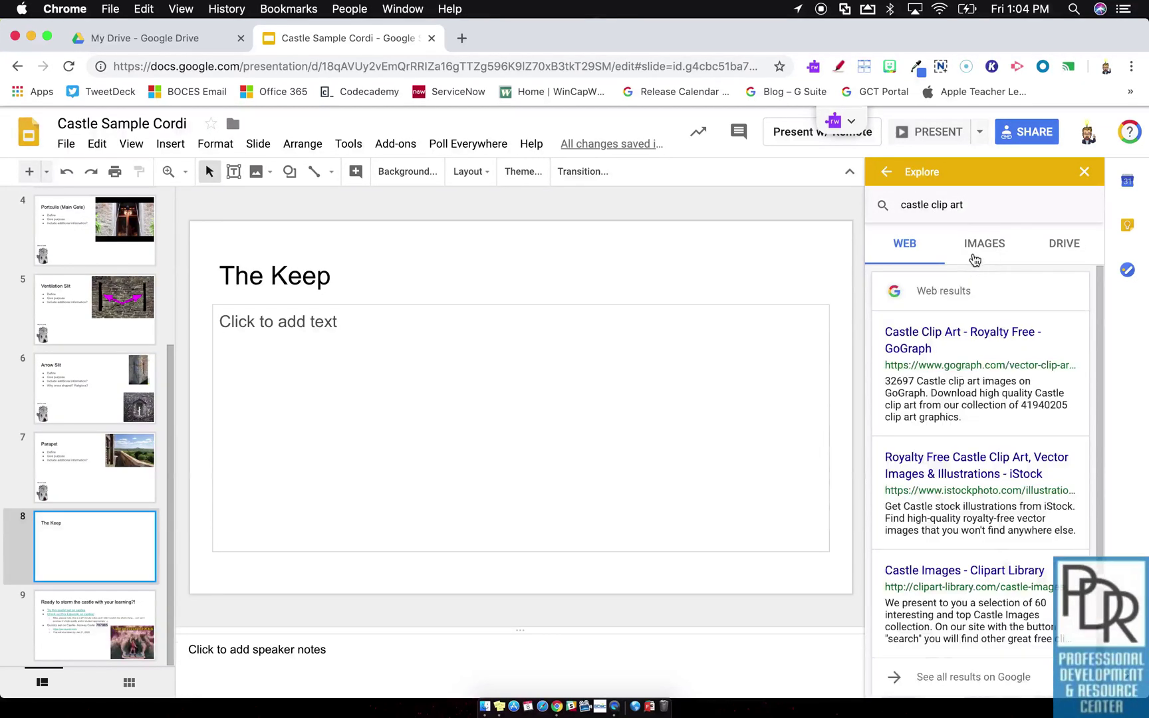
left_click(972, 252)
scroll(956, 435, "down", 5)
scroll(957, 434, "down", 5)
left_click_drag(1013, 392, 228, 492)
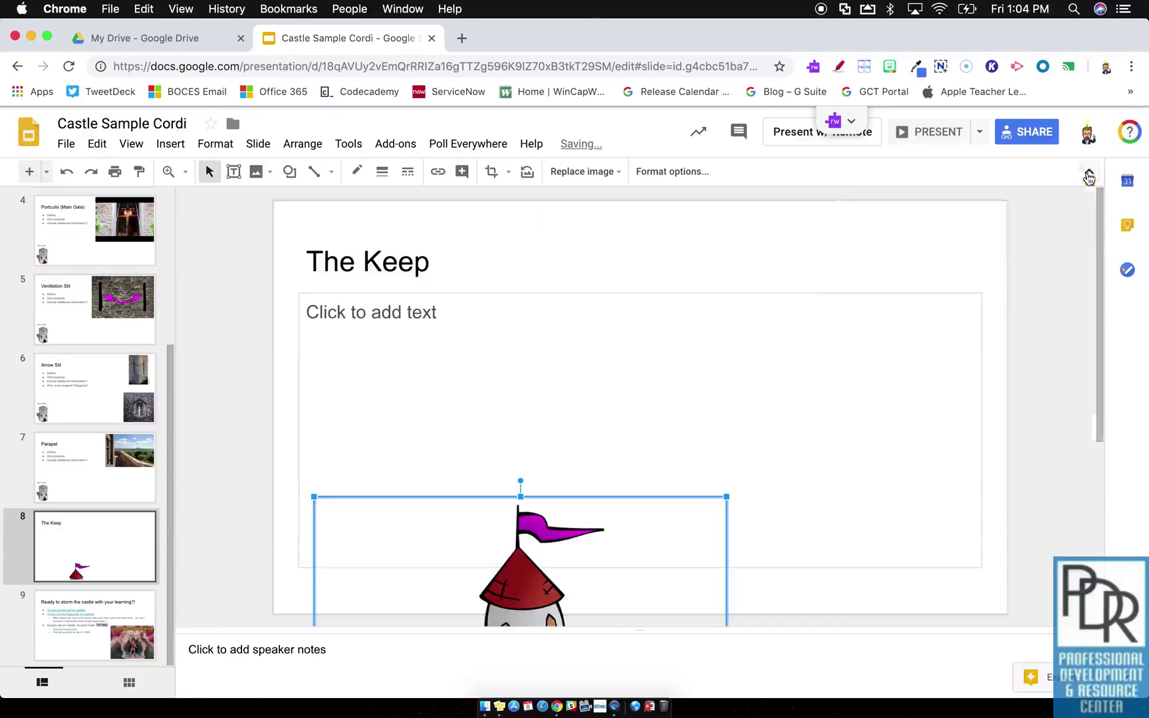
Step: Close Explore and shrink the tower image into the slide's bottom-left corner
left_click(1085, 171)
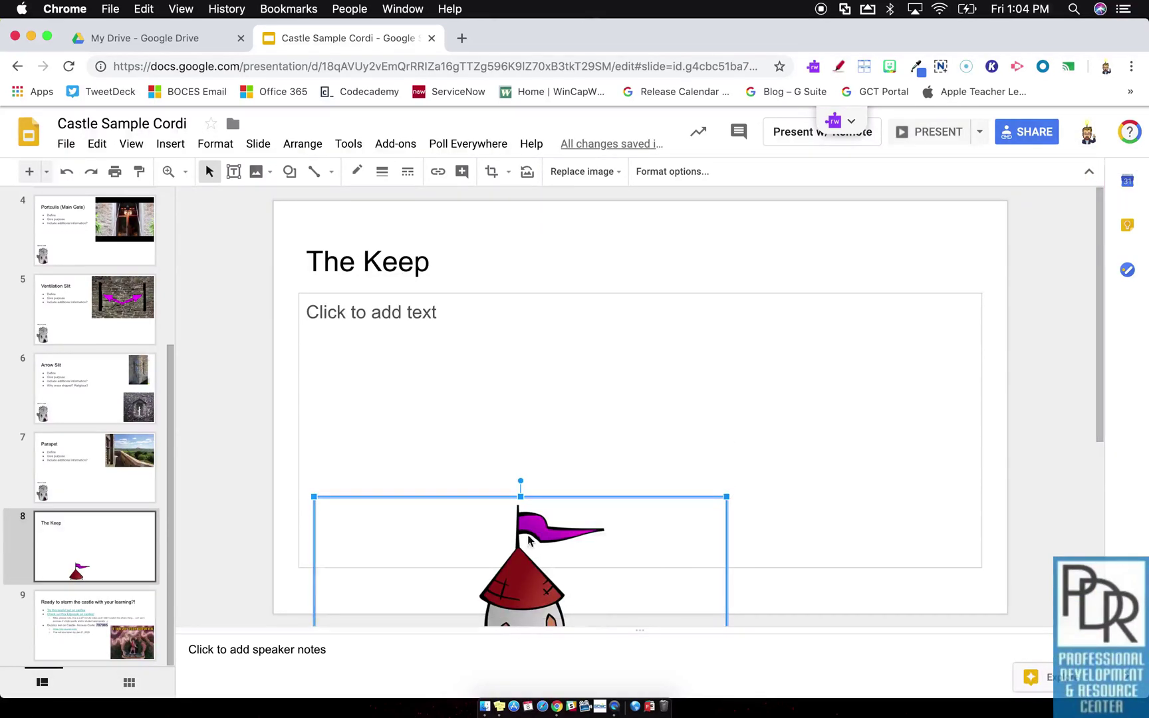
left_click_drag(410, 539, 385, 309)
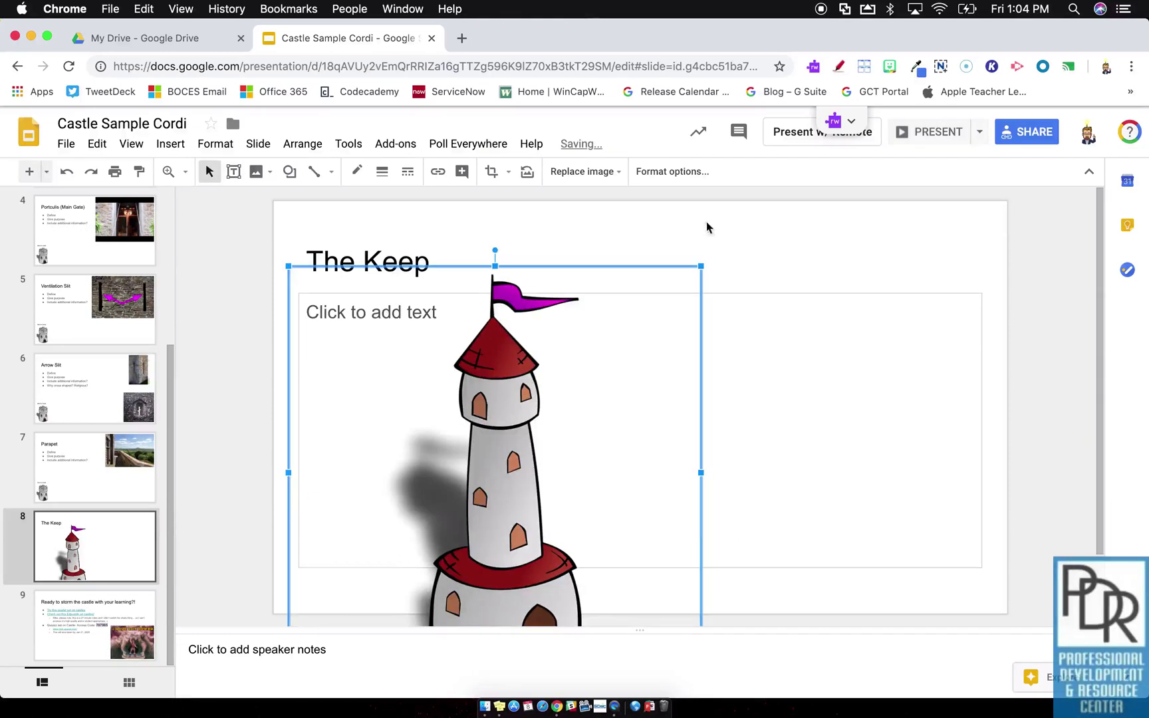
left_click_drag(702, 265, 482, 484)
left_click_drag(401, 527, 387, 461)
left_click_drag(468, 419, 375, 509)
left_click(217, 509)
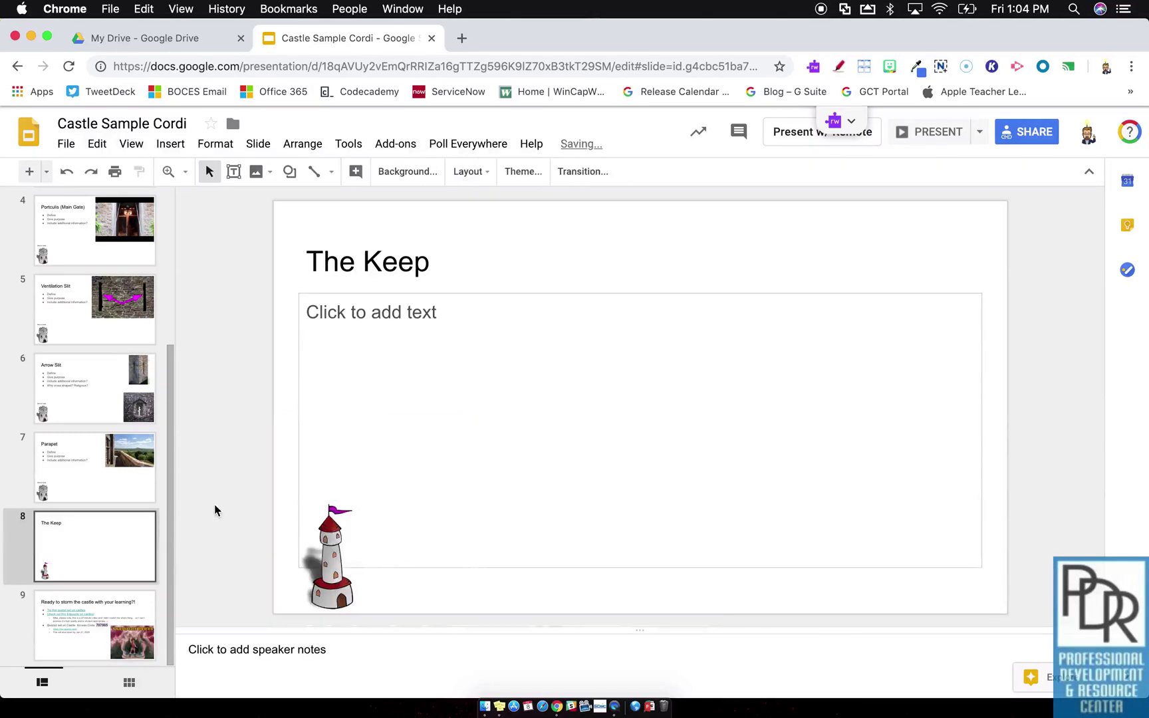
Step: Add a narrow, bottom-aligned 'Back to castle' text box at the left edge above the tower
left_click(233, 171)
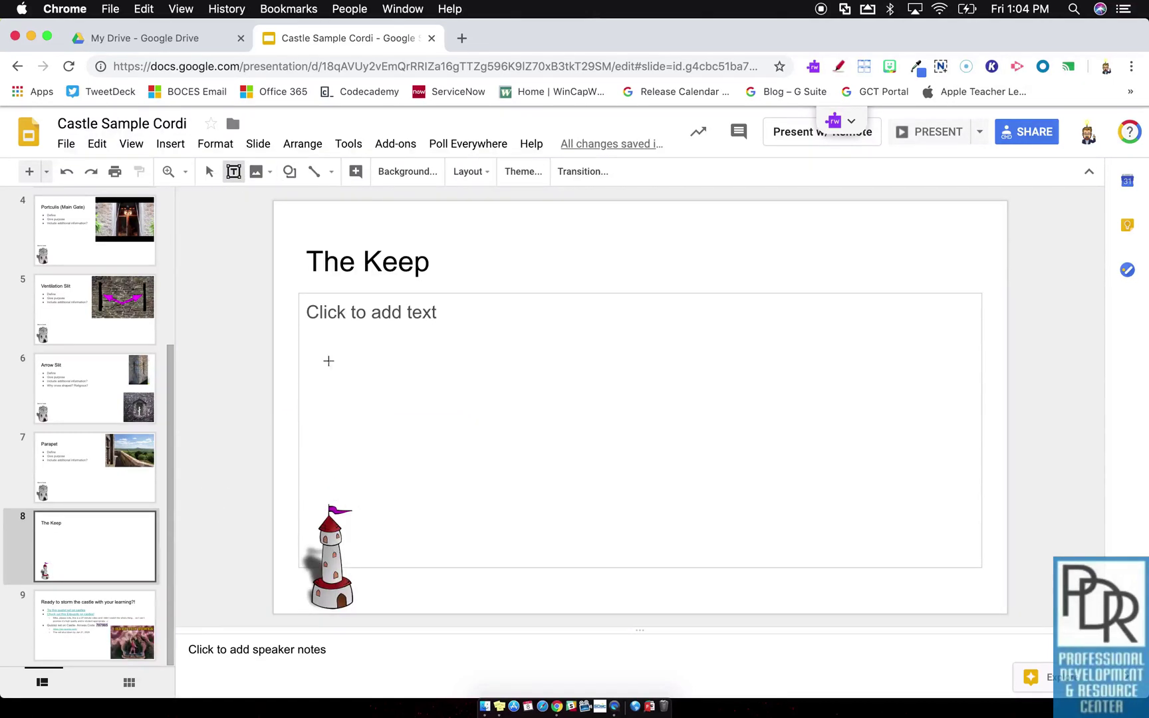
left_click(353, 451)
type("Back to castle")
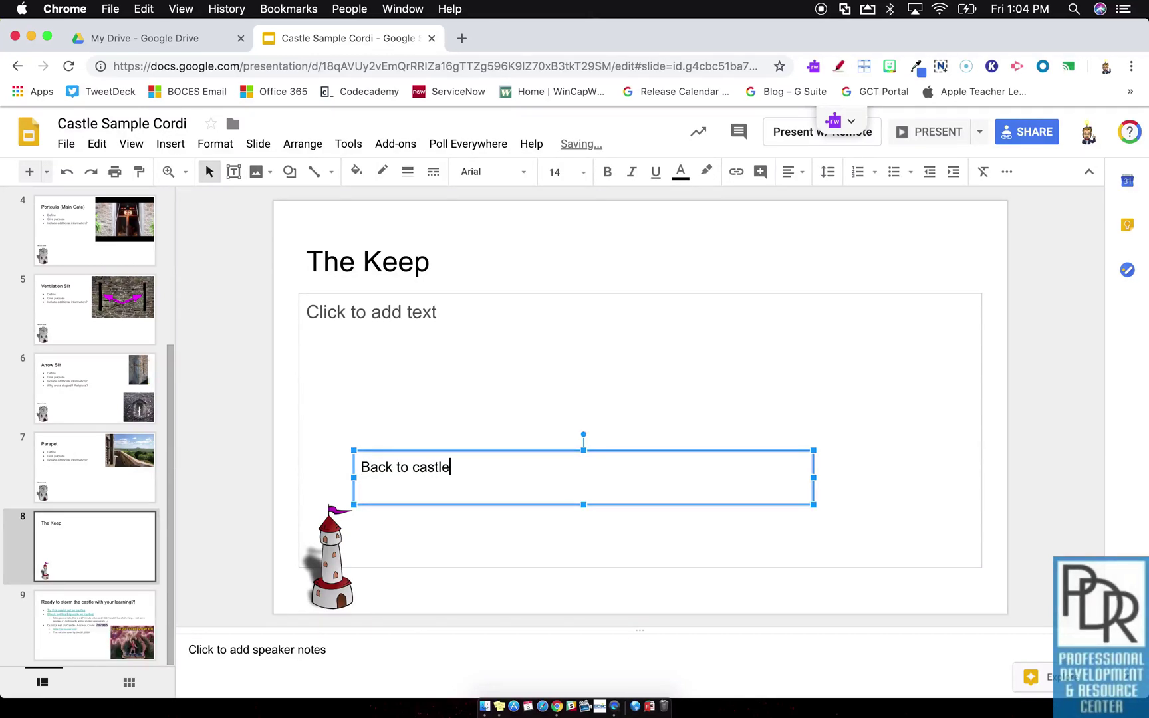
left_click_drag(453, 452, 372, 451)
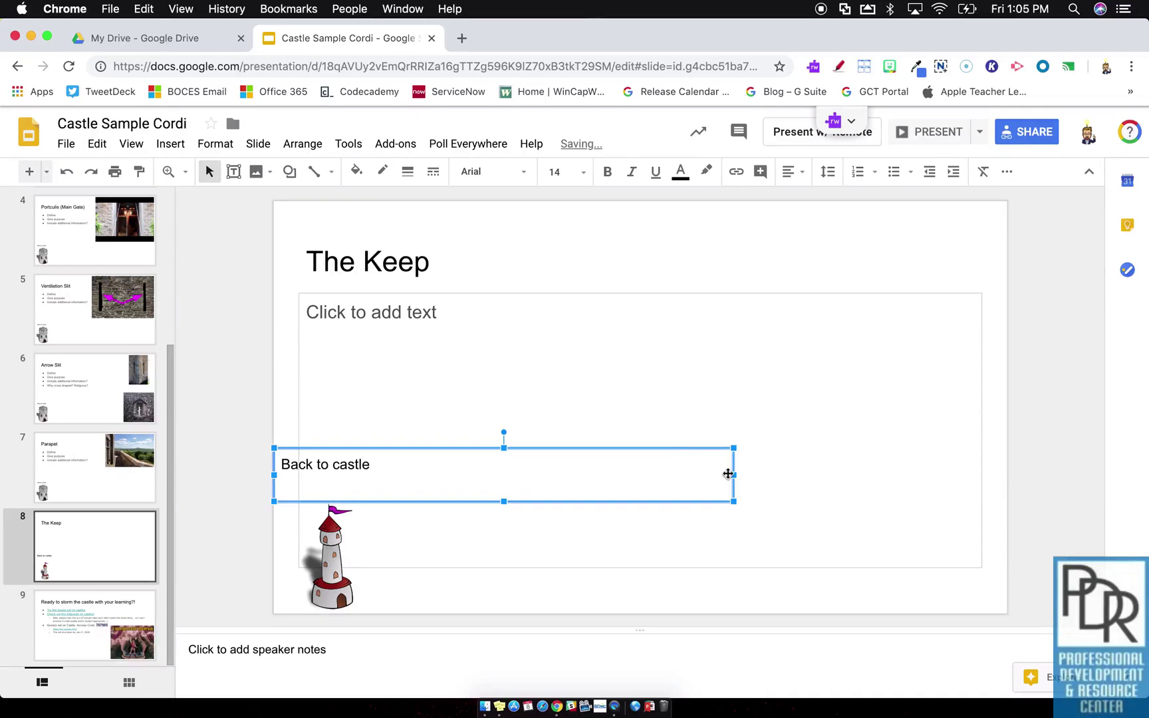
left_click_drag(733, 475, 380, 490)
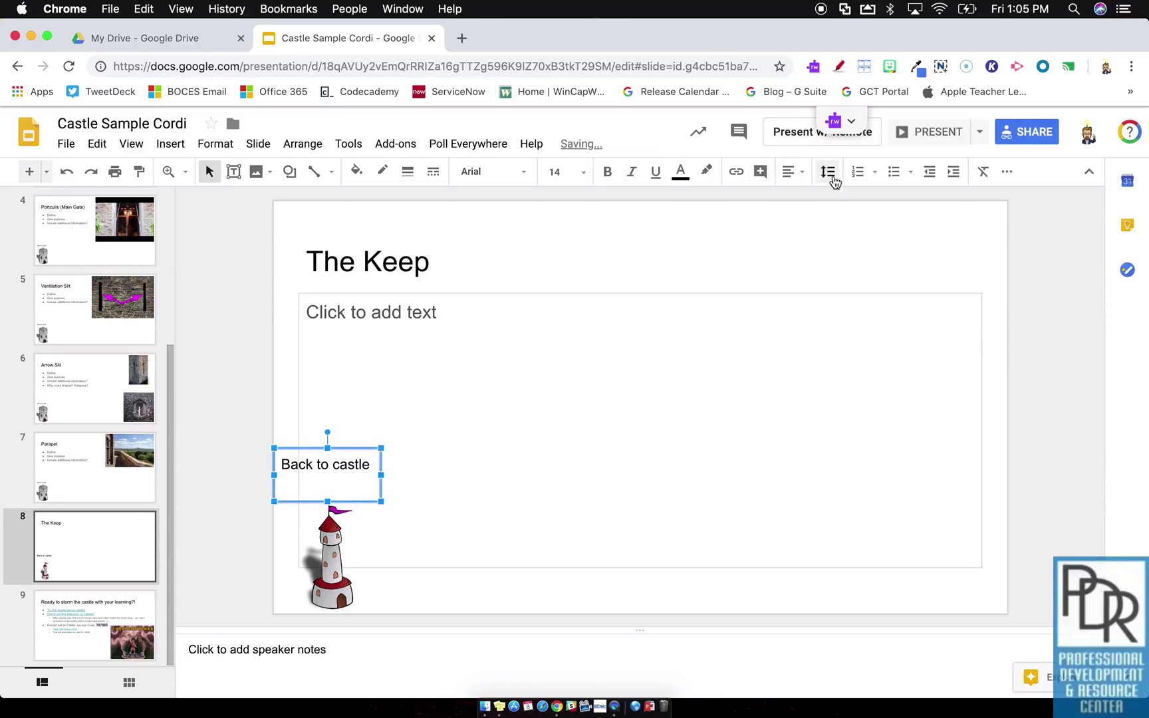
left_click(791, 172)
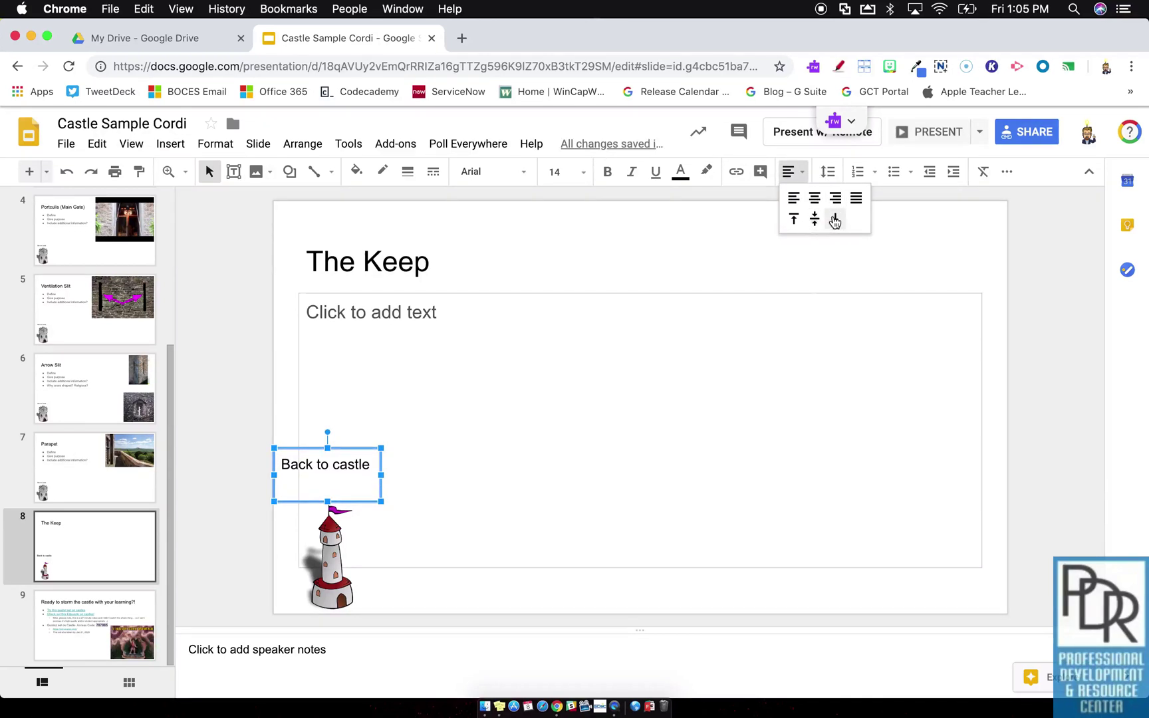
left_click(835, 220)
Step: Draw a rectangle covering the tower and its 'Back to castle' label
left_click(244, 392)
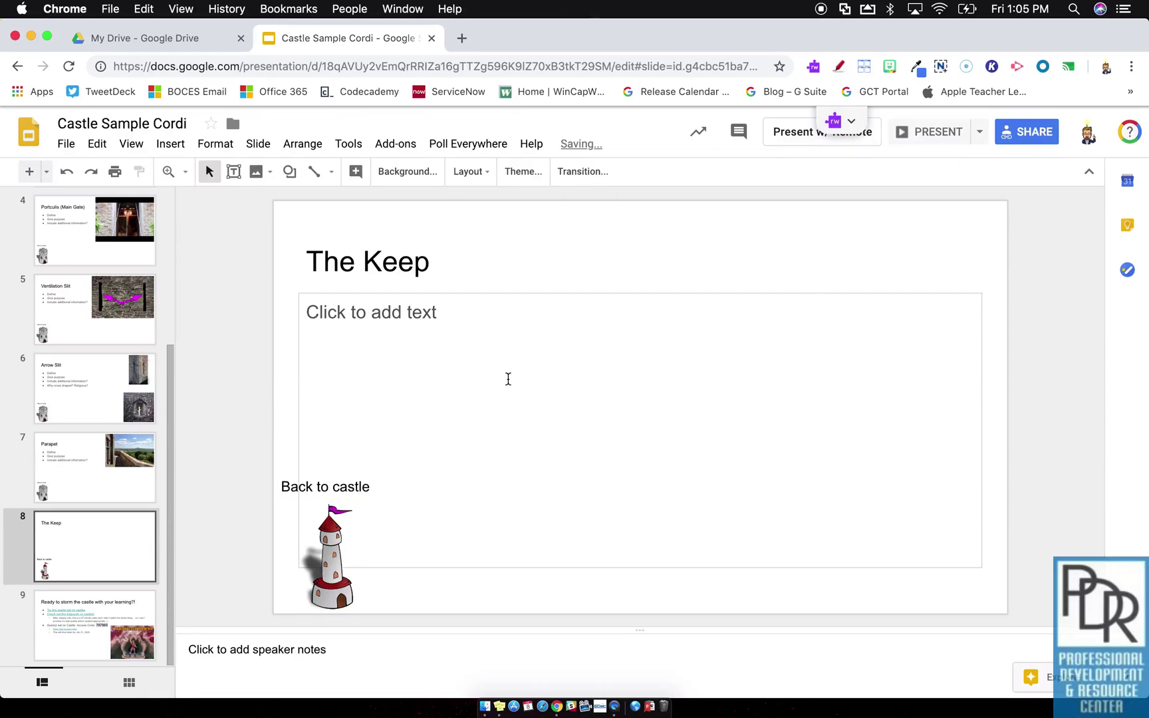
left_click(290, 174)
mouse_move(321, 197)
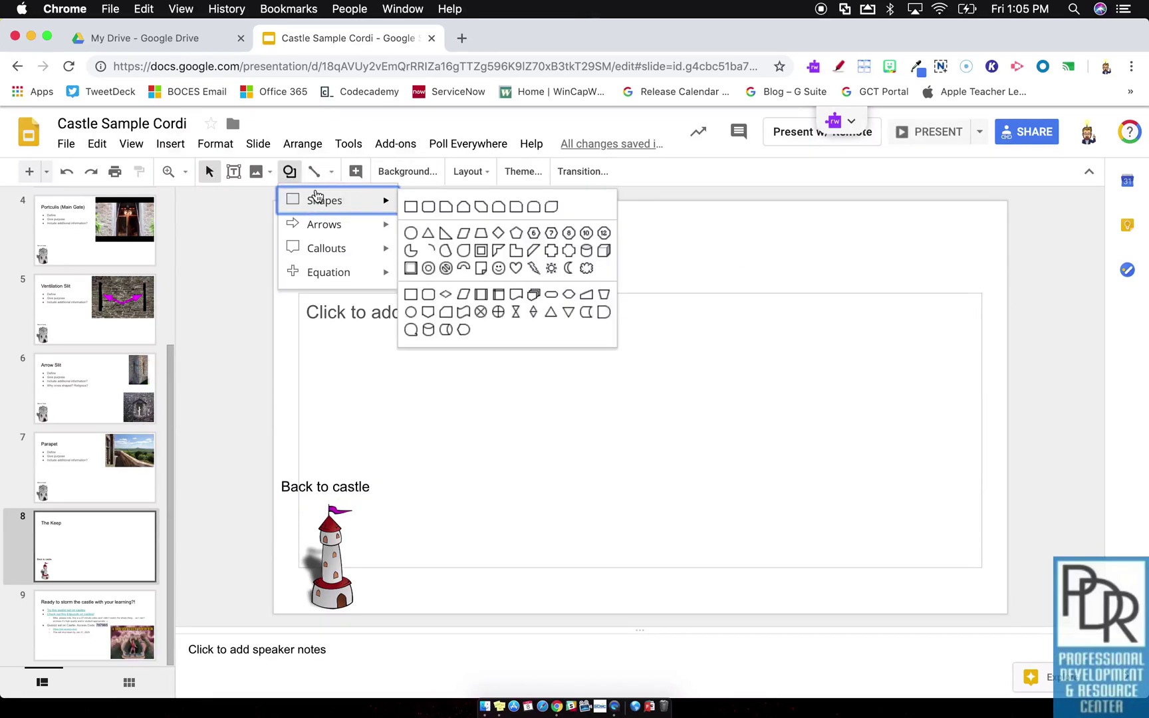
left_click(408, 211)
left_click_drag(391, 467, 273, 614)
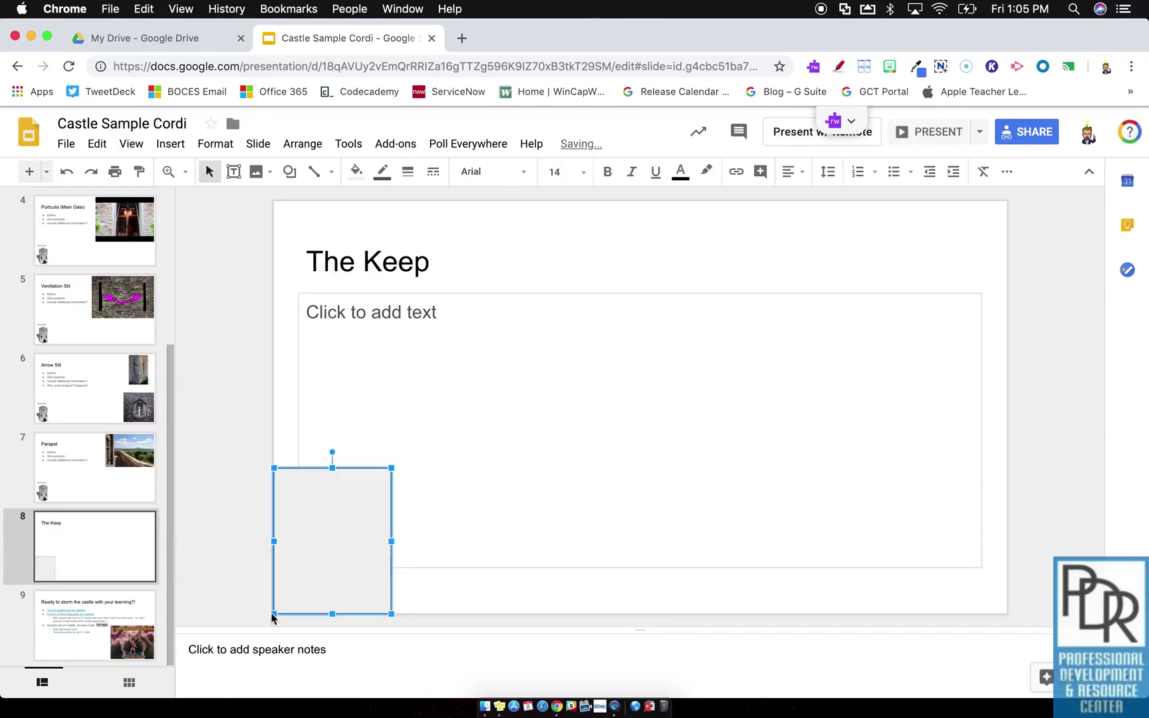
Step: Link the rectangle to First Slide
right_click(308, 551)
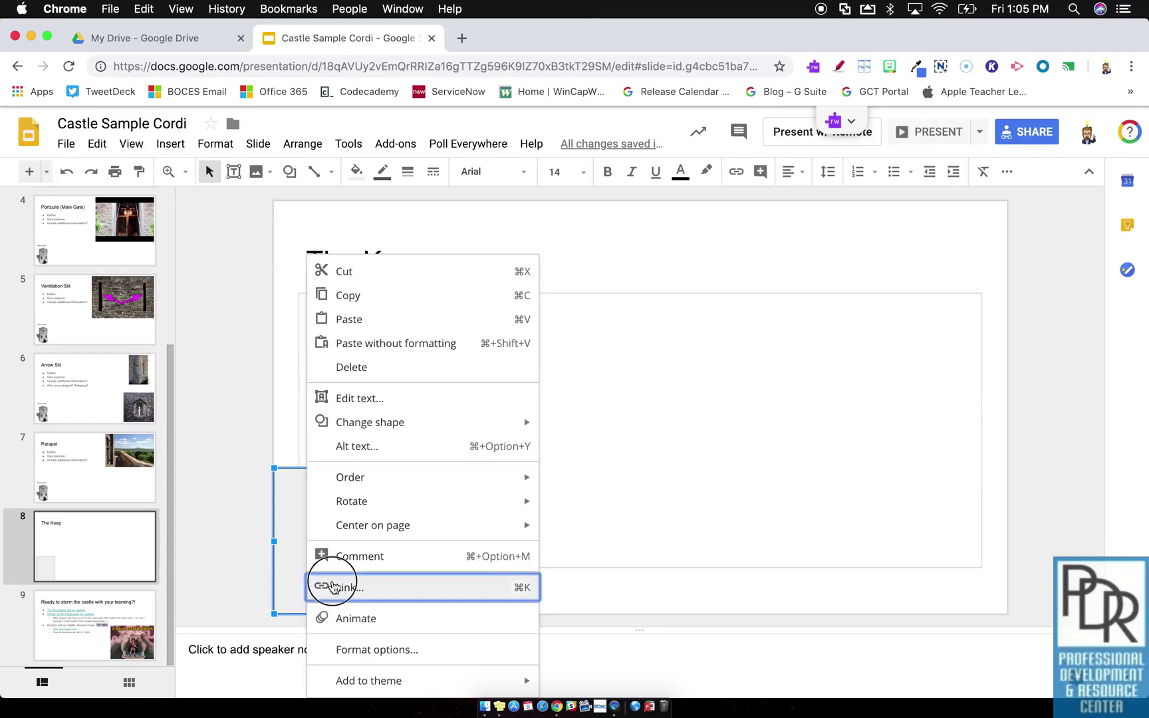
left_click(333, 587)
left_click(345, 618)
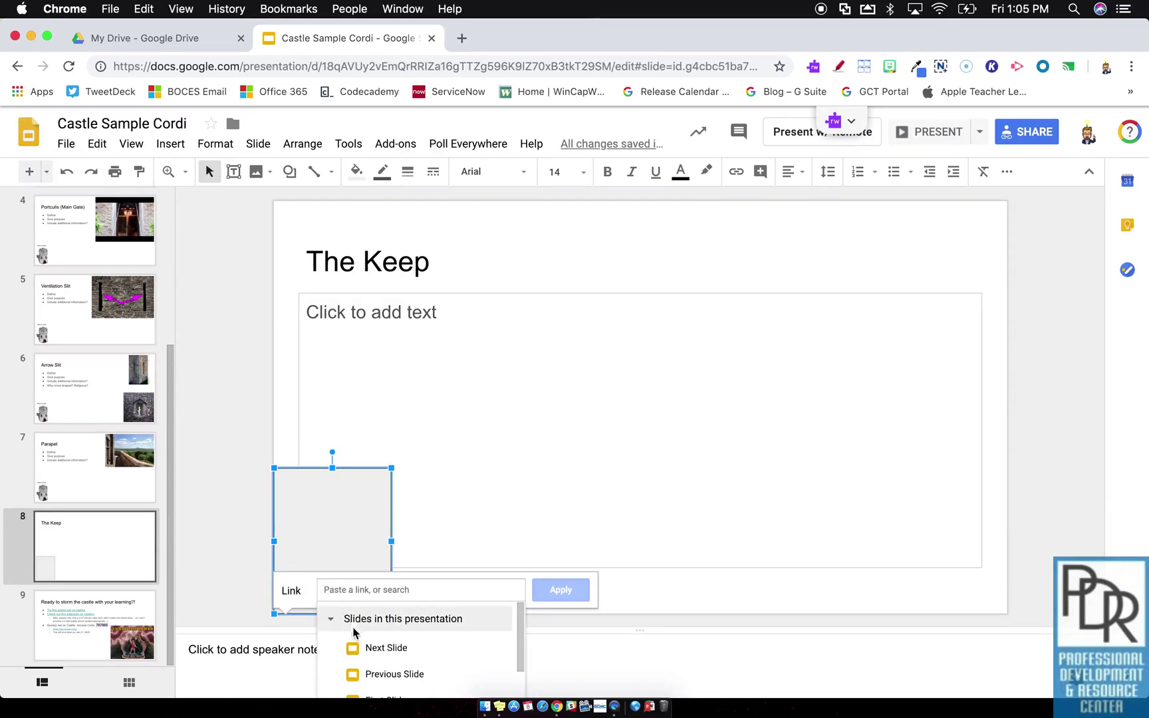
scroll(359, 651, "down", 2)
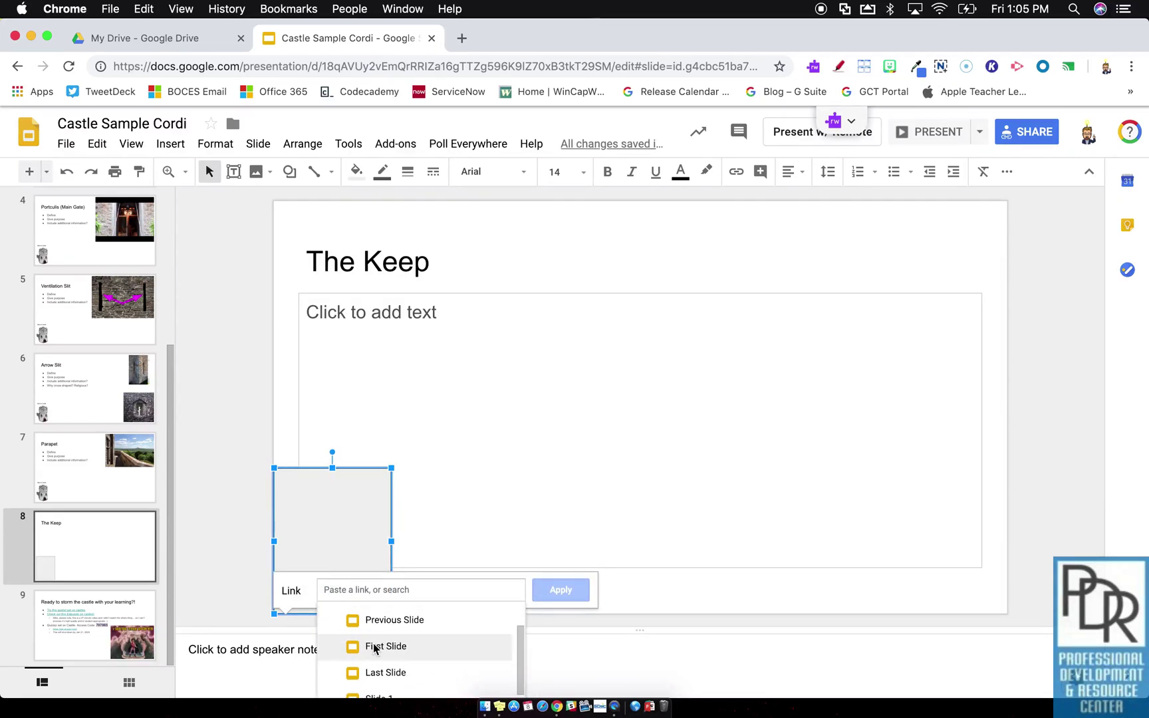
left_click(373, 647)
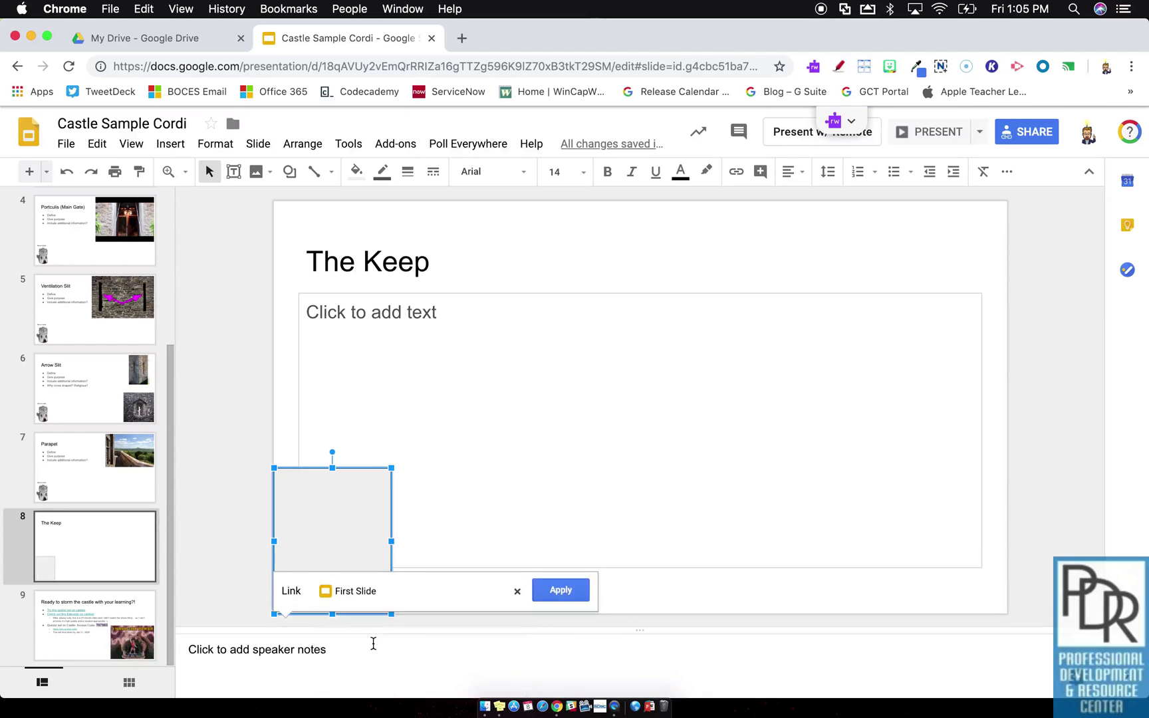
left_click(561, 590)
Step: Make the rectangle's fill and border both transparent
left_click(356, 172)
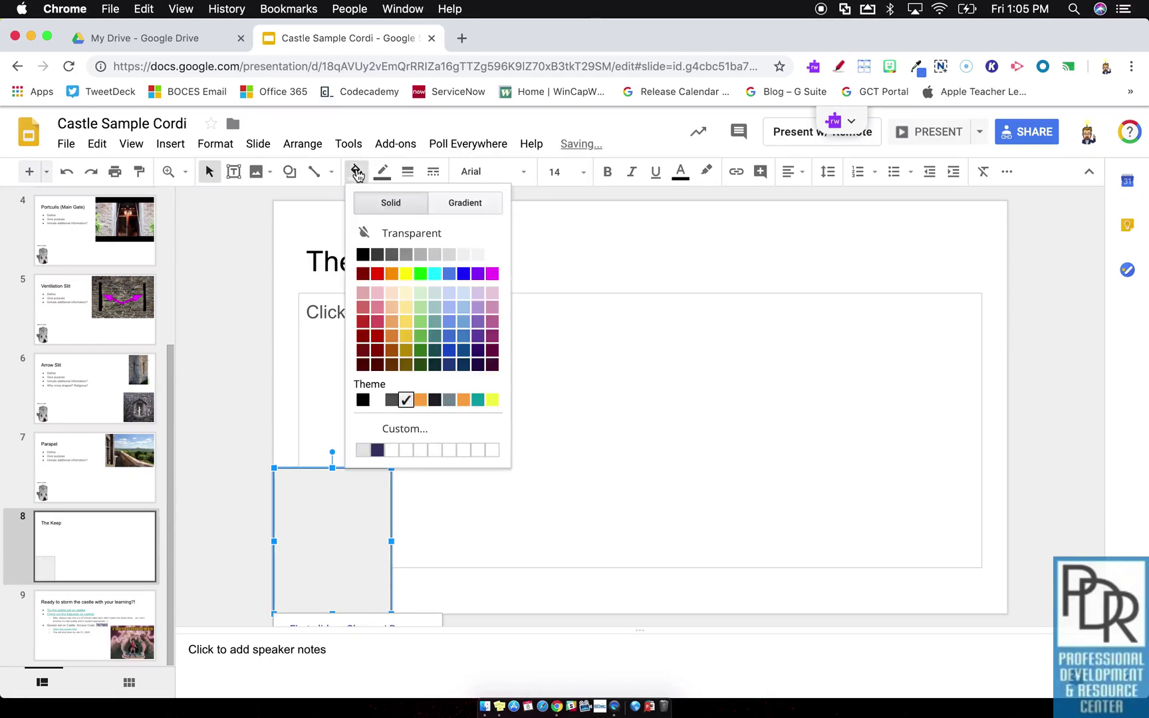
left_click(373, 234)
left_click(382, 172)
left_click(397, 216)
left_click(222, 432)
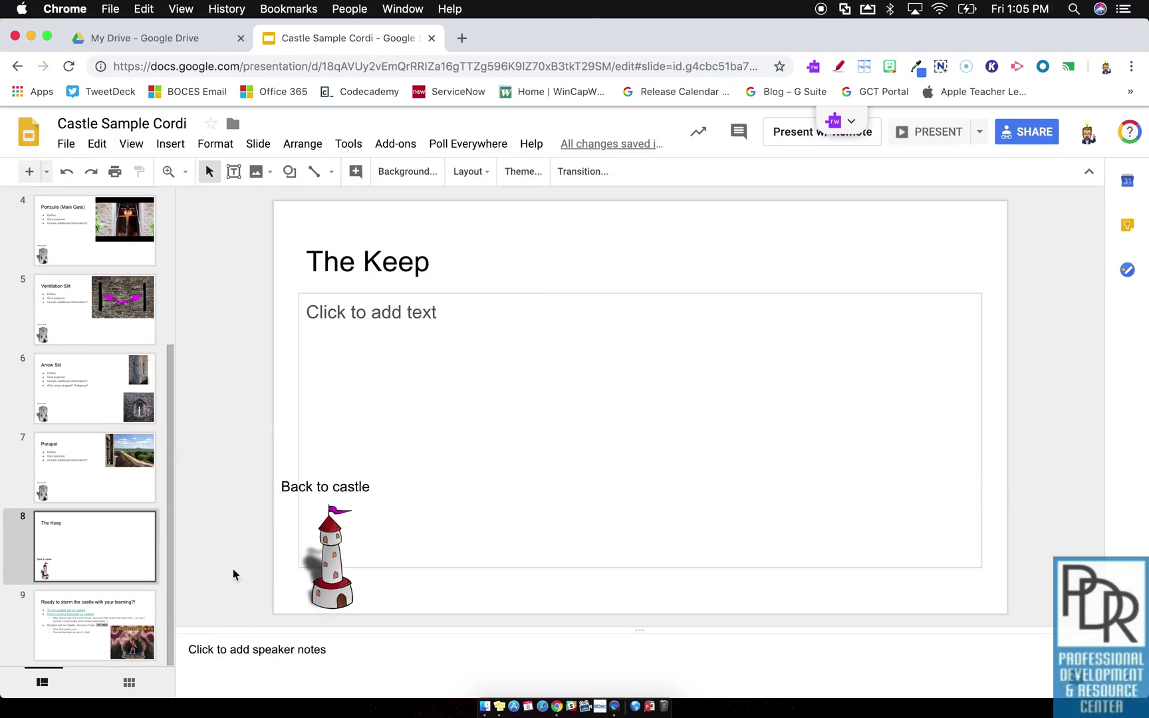
Step: Present from The Keep and click the Back to castle tower to jump to slide 1
left_click(937, 132)
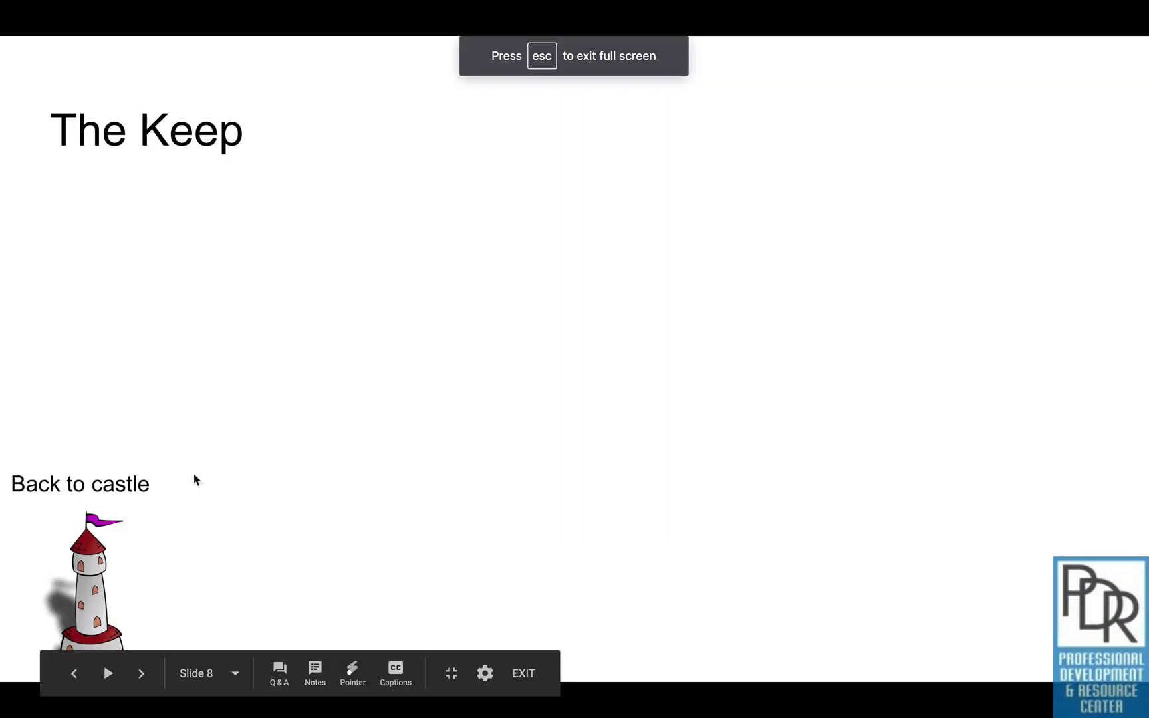
left_click(112, 509)
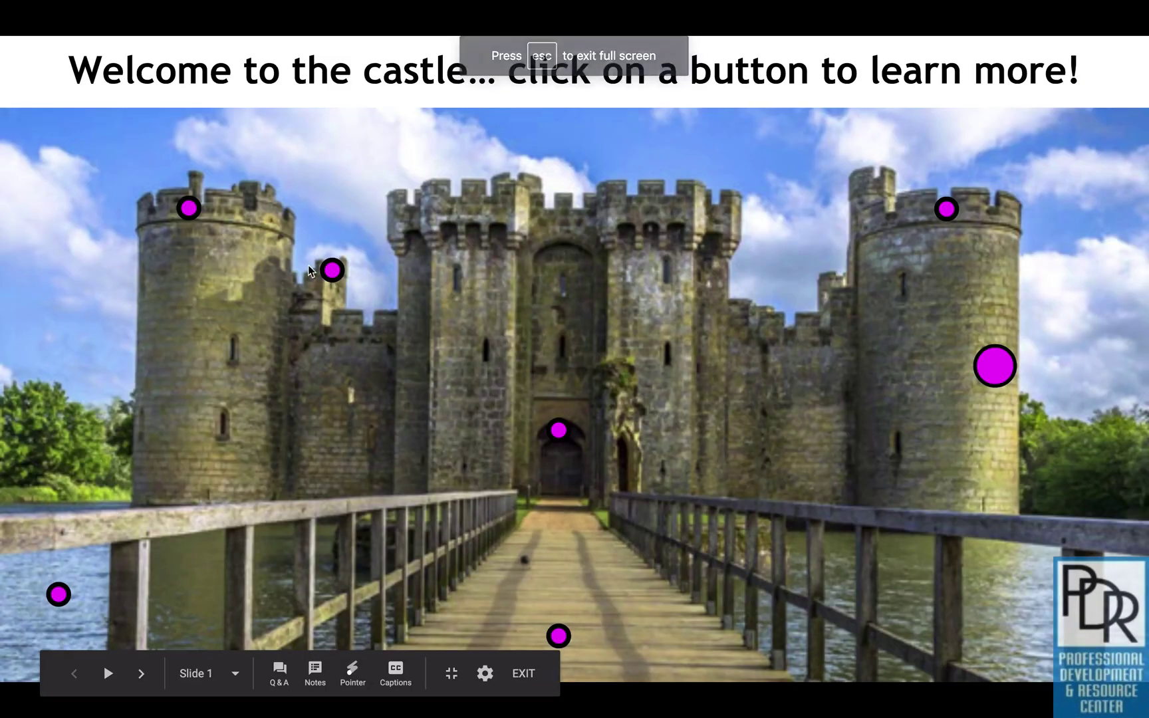